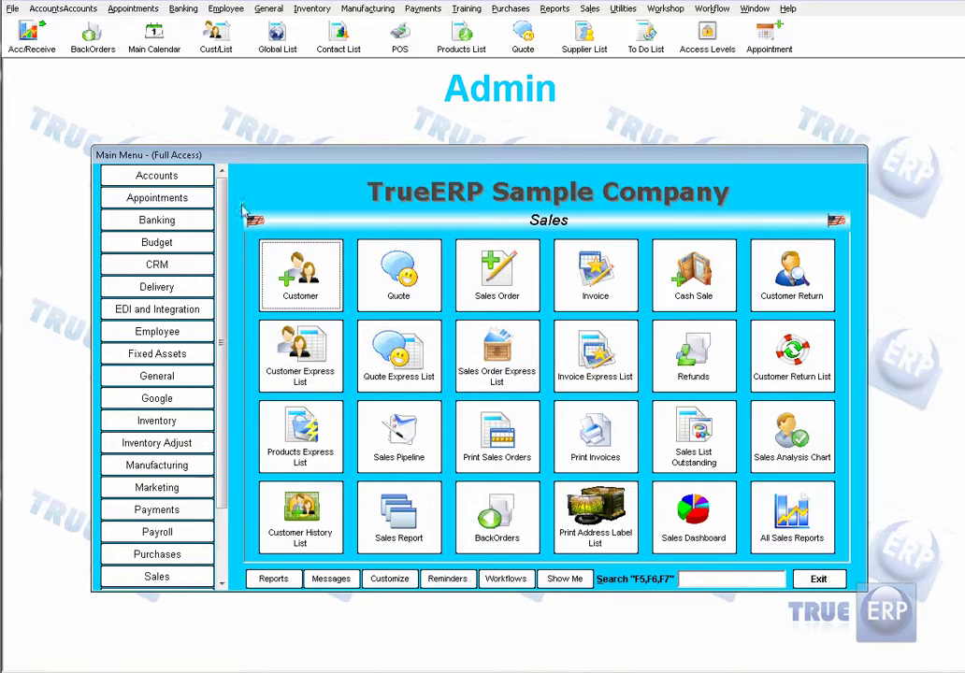
Browse the Appointments, Budget, EDI and Integration, Fixed Assets, Inventory, Manufacturing, Payments and Sales modules
left_click(184, 204)
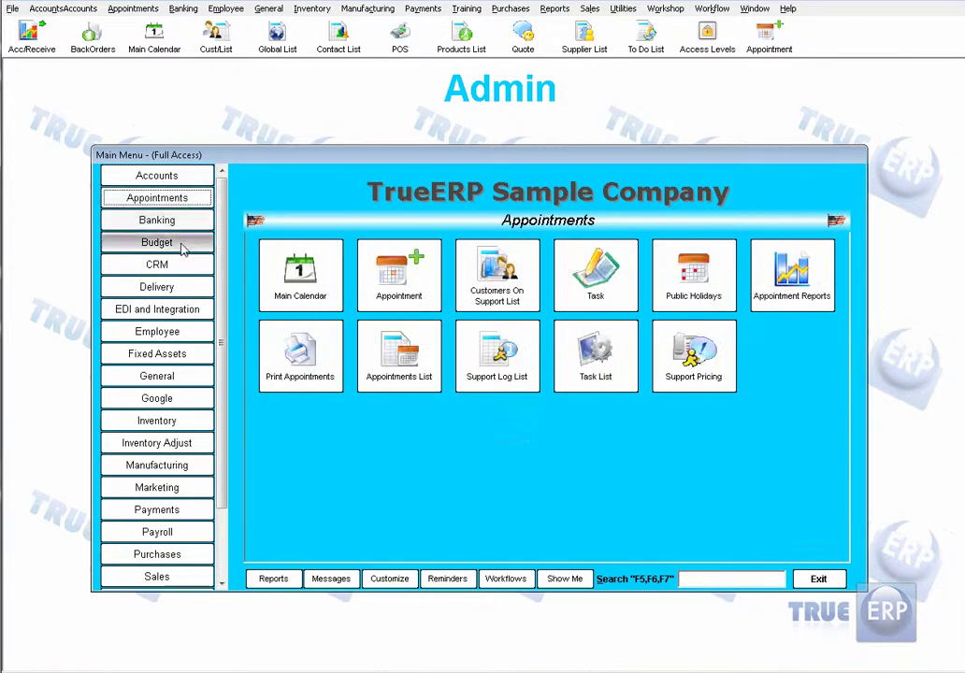
left_click(181, 244)
left_click(206, 310)
left_click(200, 356)
left_click(206, 420)
left_click(209, 465)
left_click(207, 512)
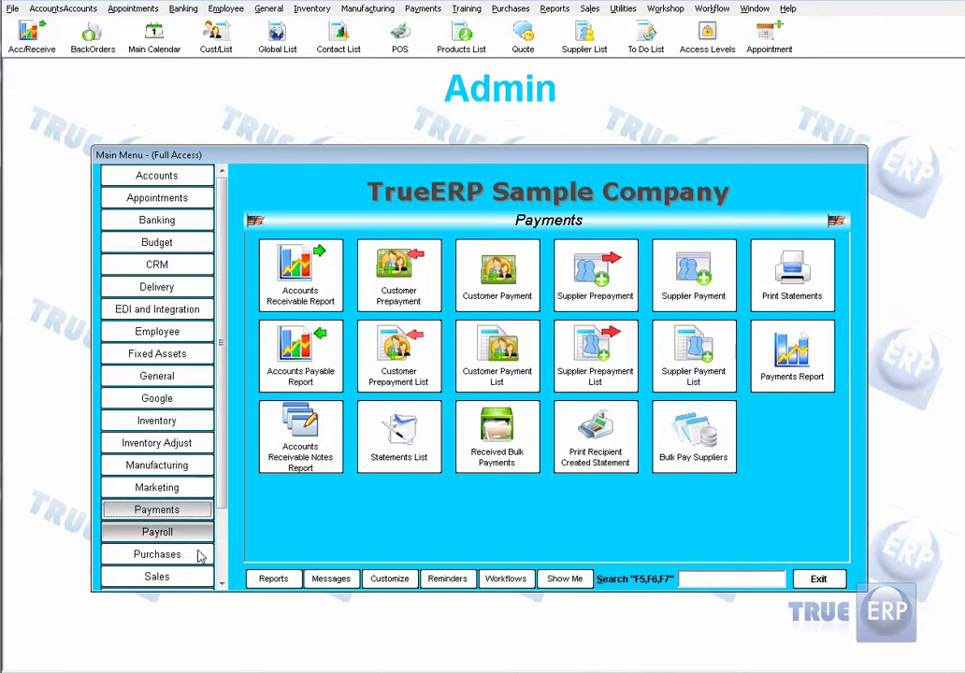
left_click(197, 578)
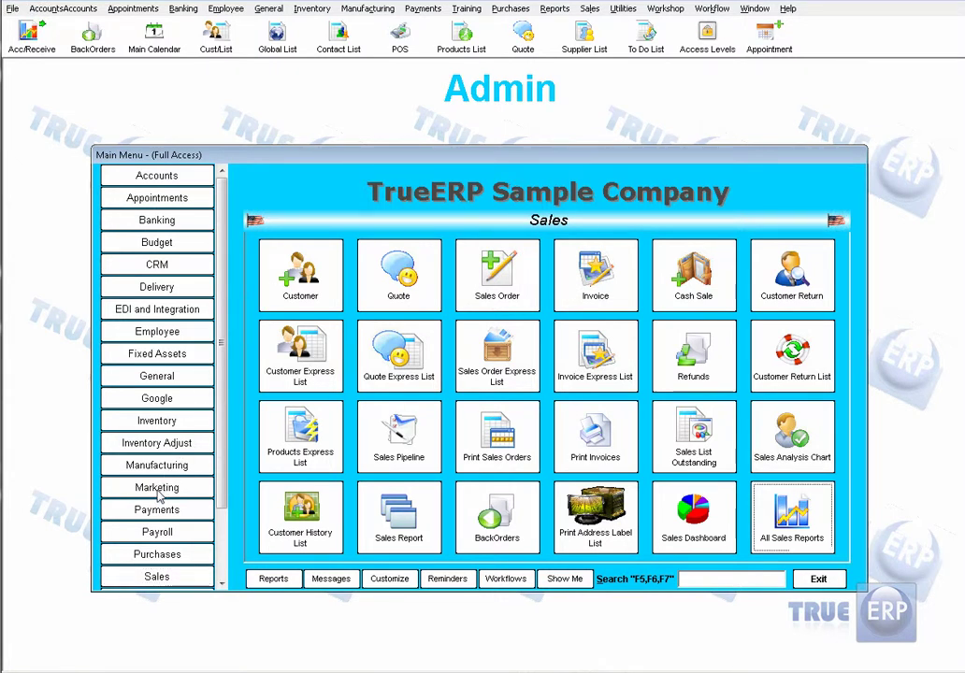
View the 4X4 World marketing contact from the Marketing module's lead list and close it without saving
left_click(157, 490)
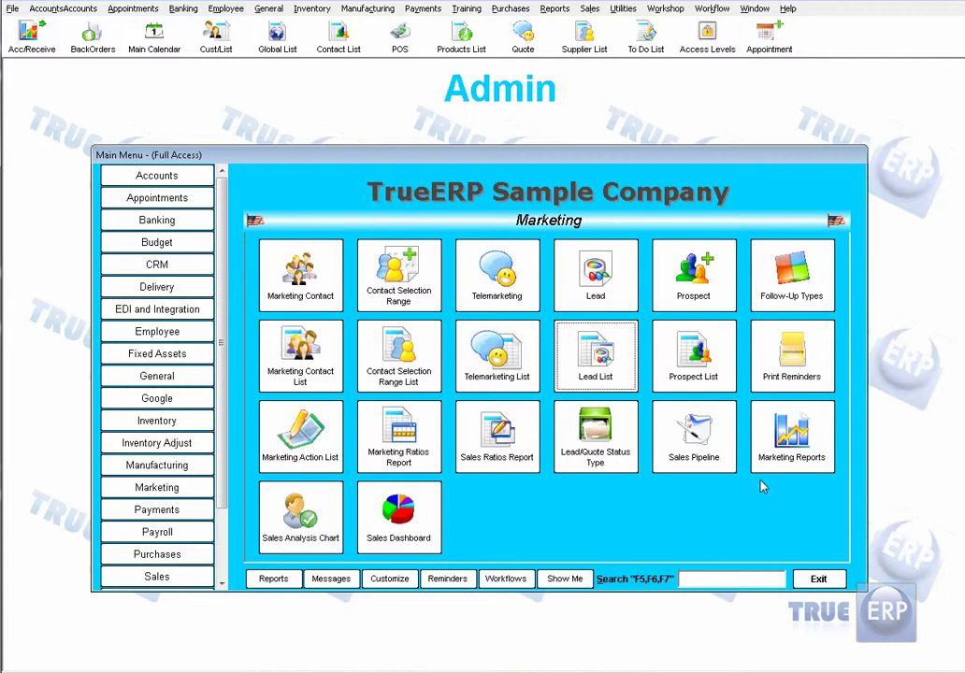
left_click(619, 348)
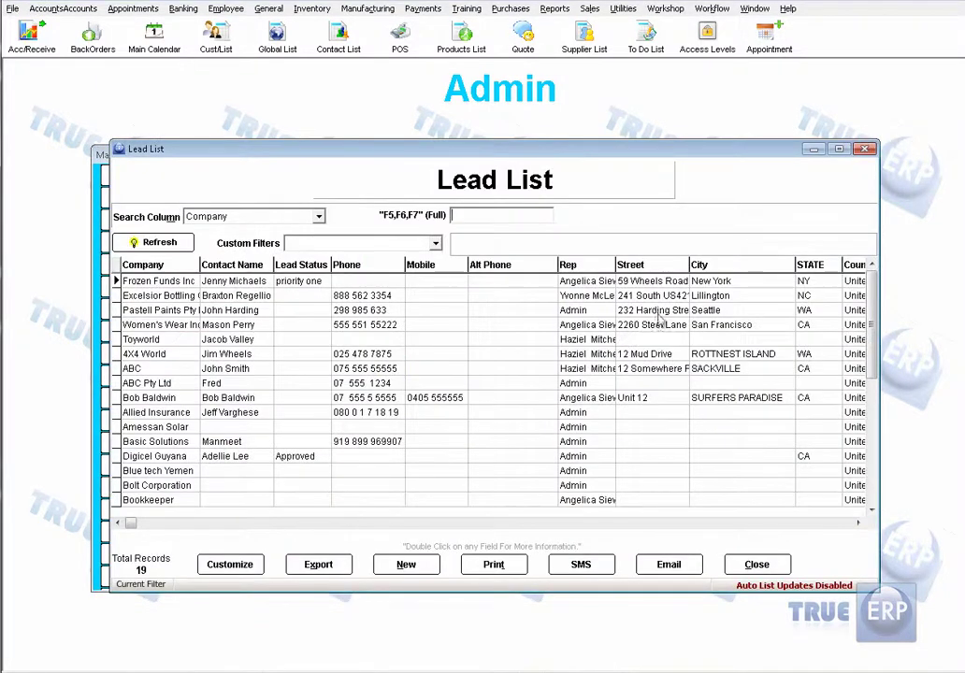
left_click(157, 357)
double_click(158, 359)
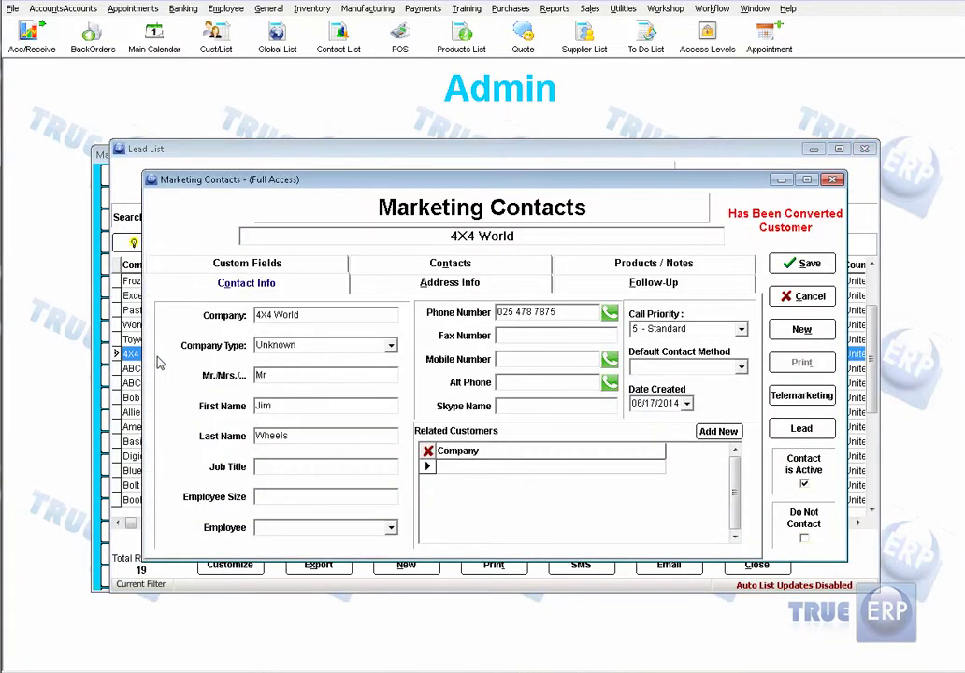
left_click(804, 297)
Open the 4X4 World lead and review its action history back to the 09/25/2014 follow-up and its note
double_click(380, 358)
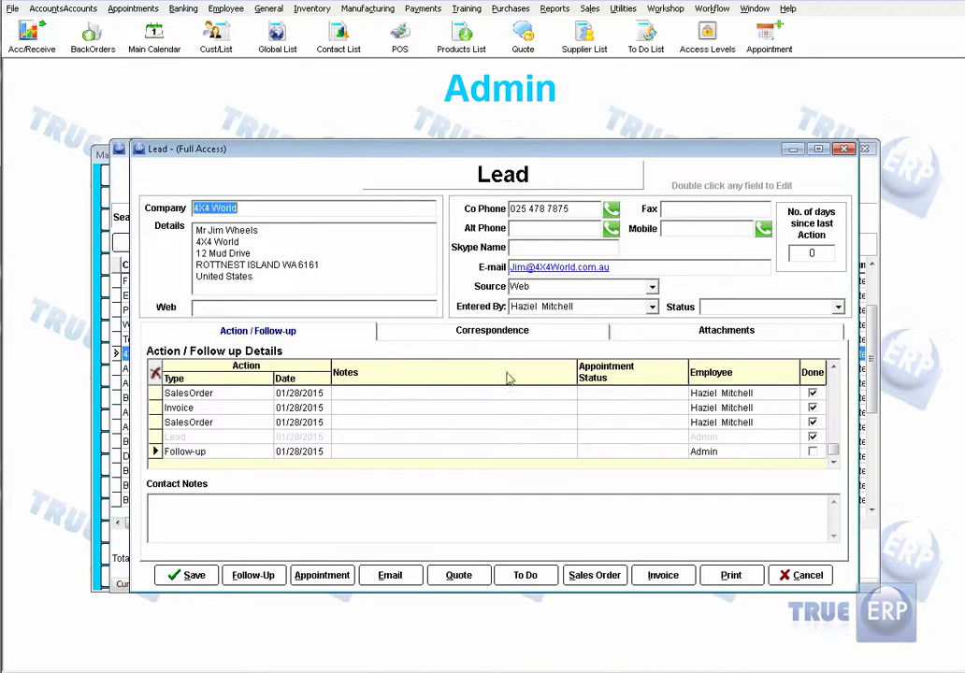
left_click(833, 368)
left_click(833, 367)
left_click(833, 368)
left_click(833, 368)
left_click(833, 367)
left_click(833, 367)
left_click(833, 367)
left_click(833, 368)
left_click(832, 367)
left_click(833, 367)
left_click(833, 368)
left_click(833, 367)
left_click(833, 368)
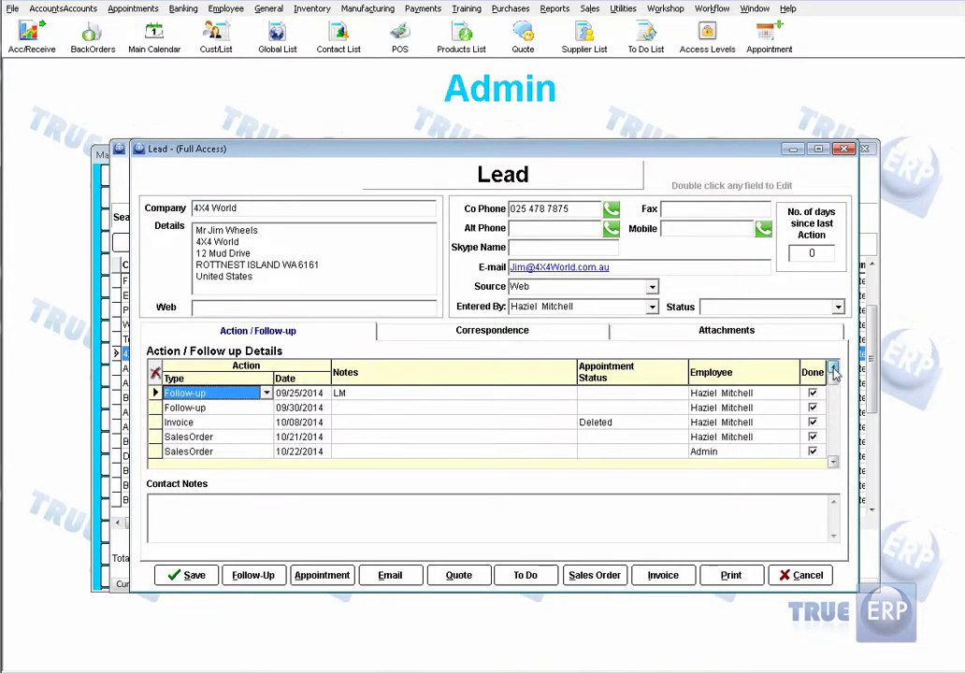
left_click(354, 397)
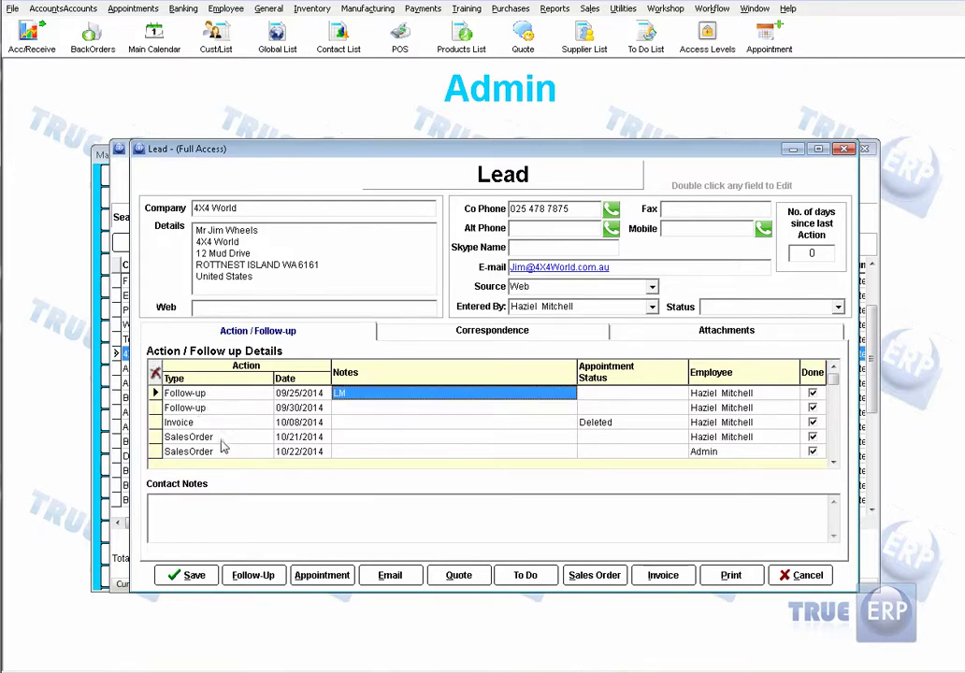
left_click(201, 437)
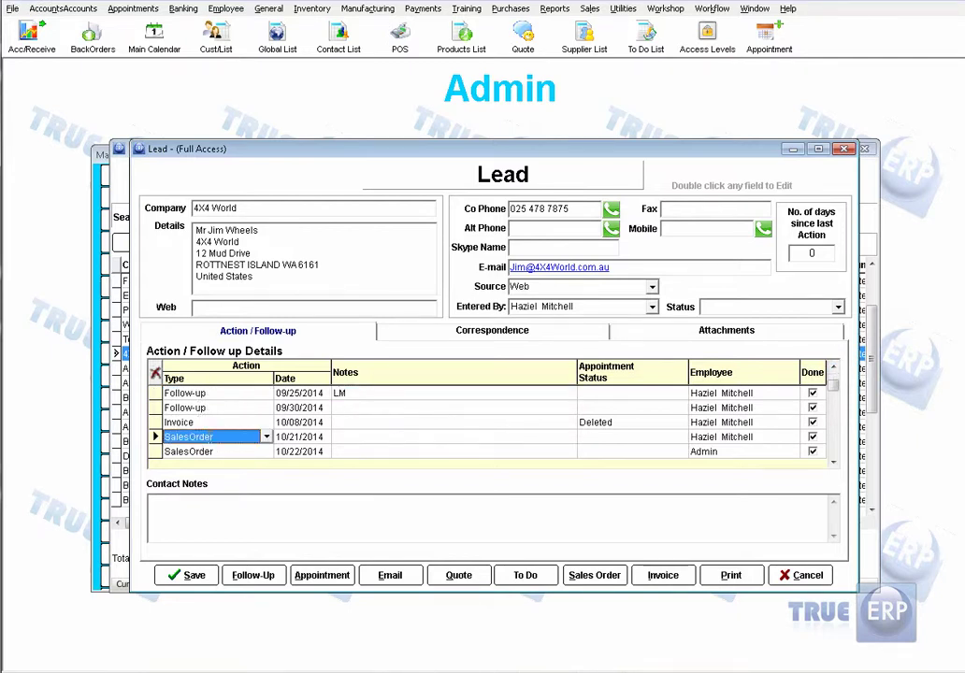
Review the lead's more recent actions up to the 12/03/2014 invoice, and close the lead and the lead list
left_click(833, 462)
left_click(832, 462)
left_click(833, 462)
left_click(833, 462)
left_click(833, 462)
left_click(833, 461)
left_click(833, 461)
left_click(833, 462)
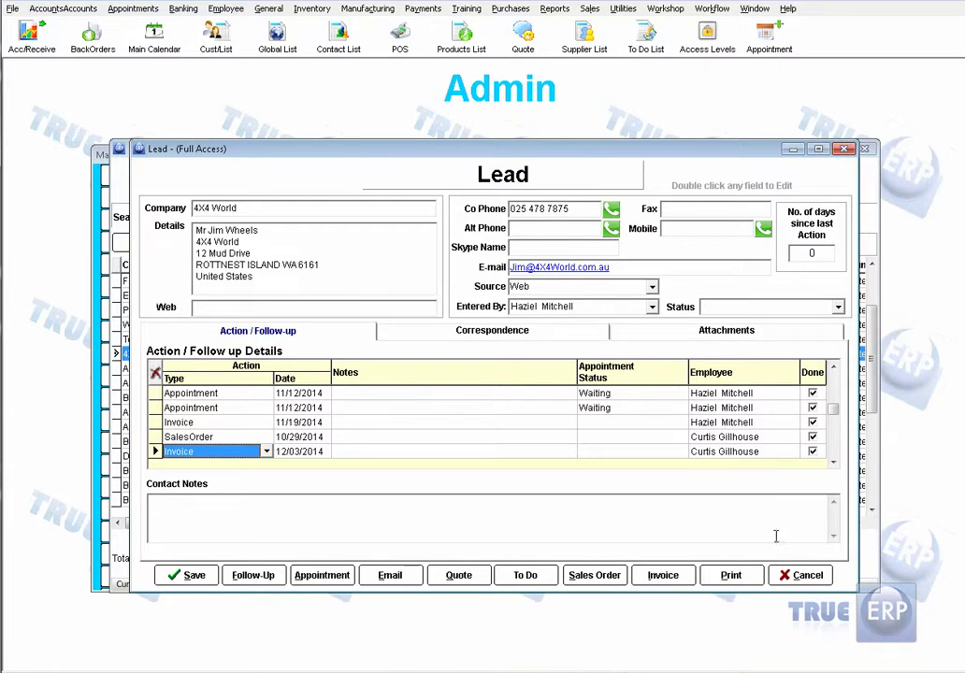
left_click(804, 577)
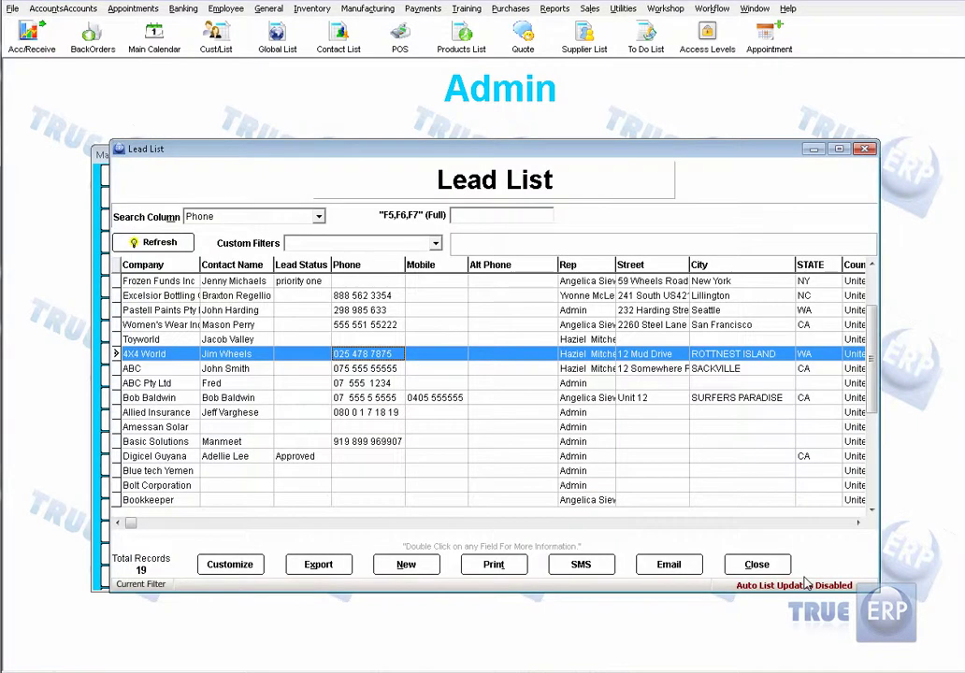
left_click(759, 567)
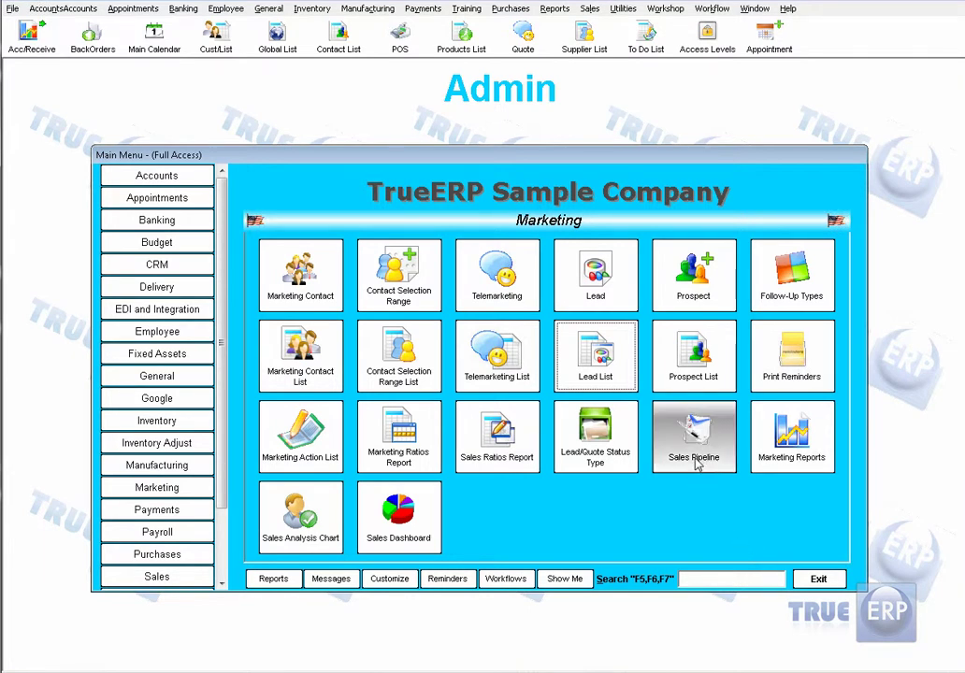
View the Sales Ratios Report, and open the Sales Pipeline report to inspect the non-lead quotes' total value
left_click(483, 450)
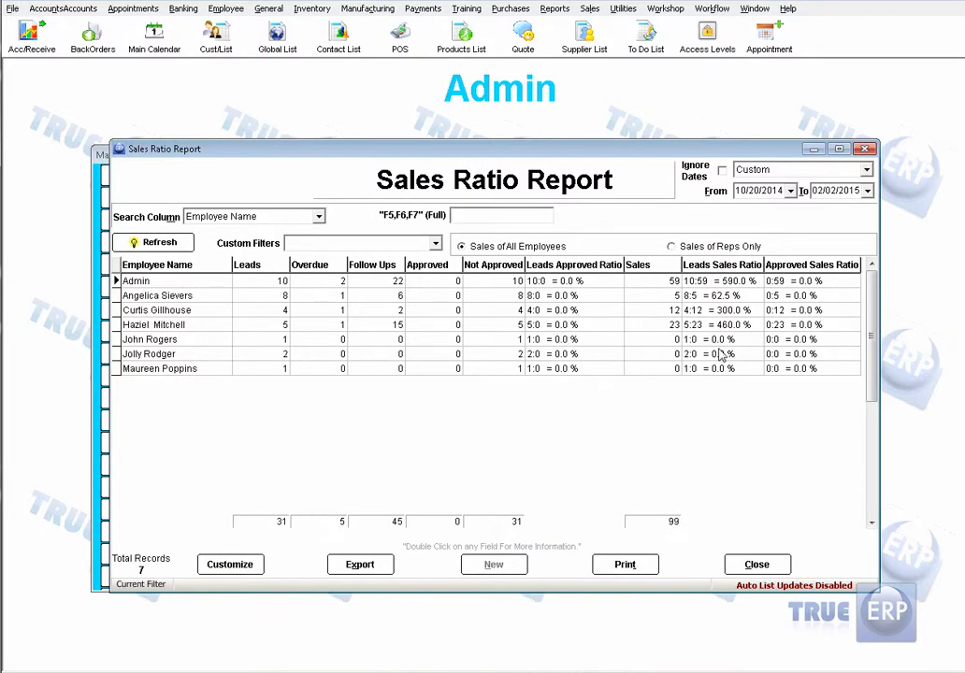
left_click(750, 565)
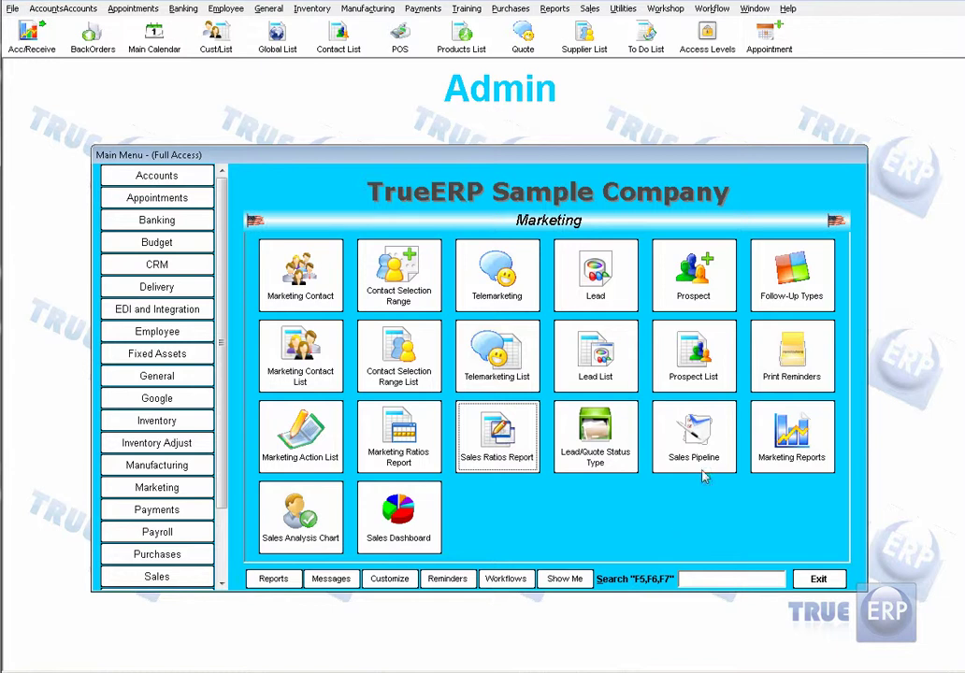
left_click(694, 440)
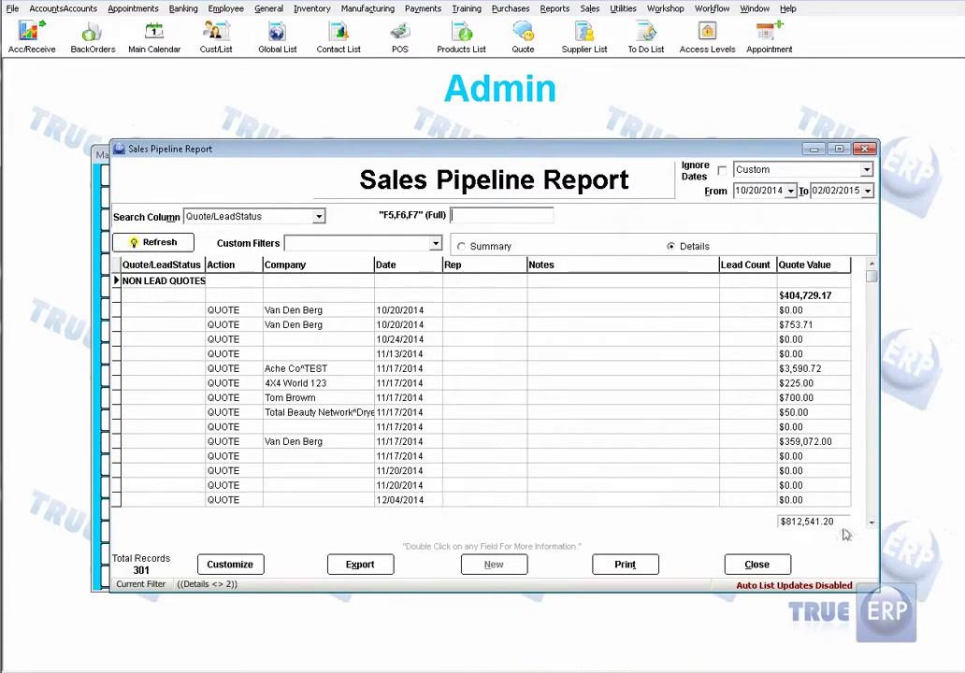
left_click(871, 522)
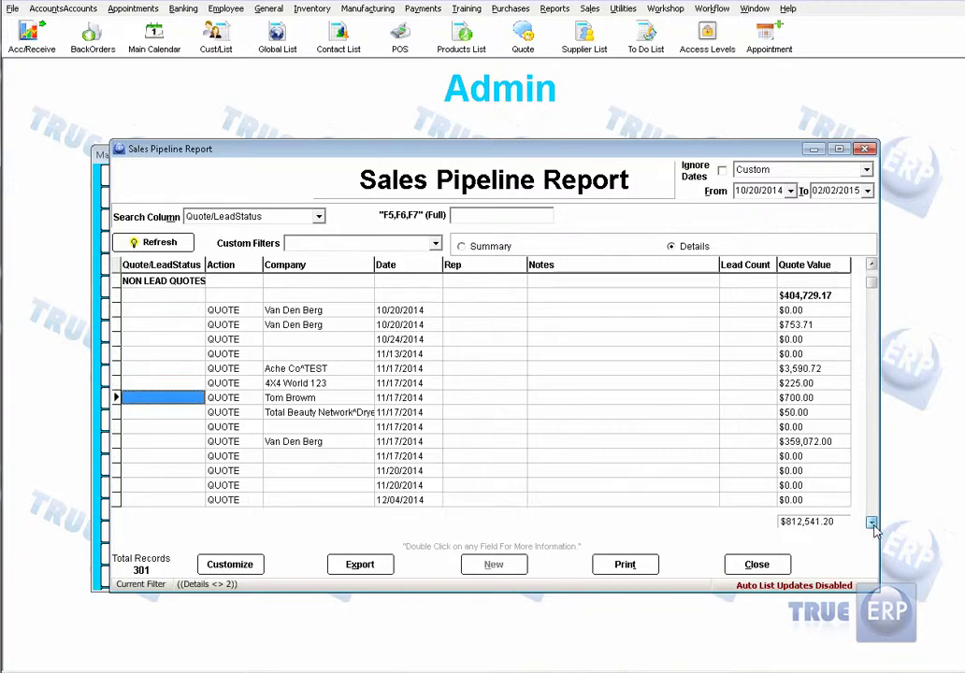
left_click(814, 297)
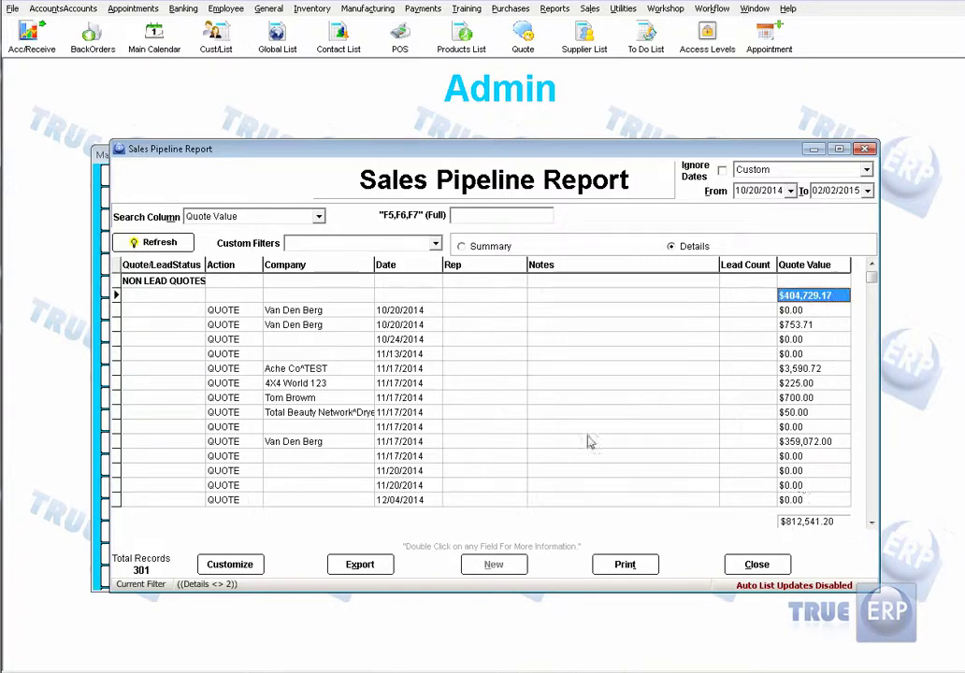
View the first non-lead quote dated 10/20/2014, examine further pipeline rows, and close the report
double_click(316, 315)
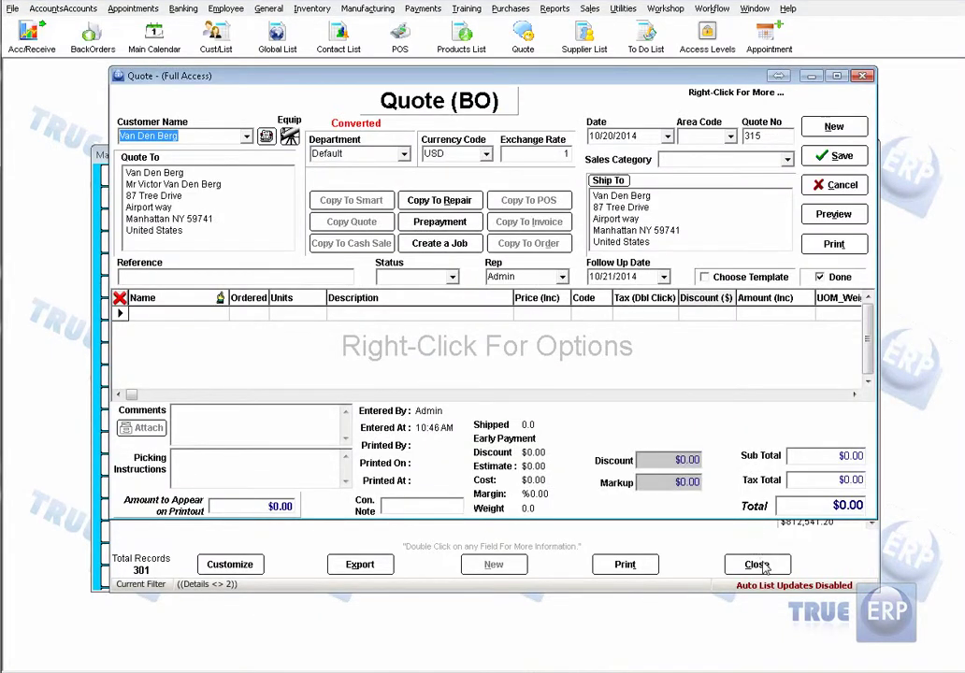
left_click(839, 185)
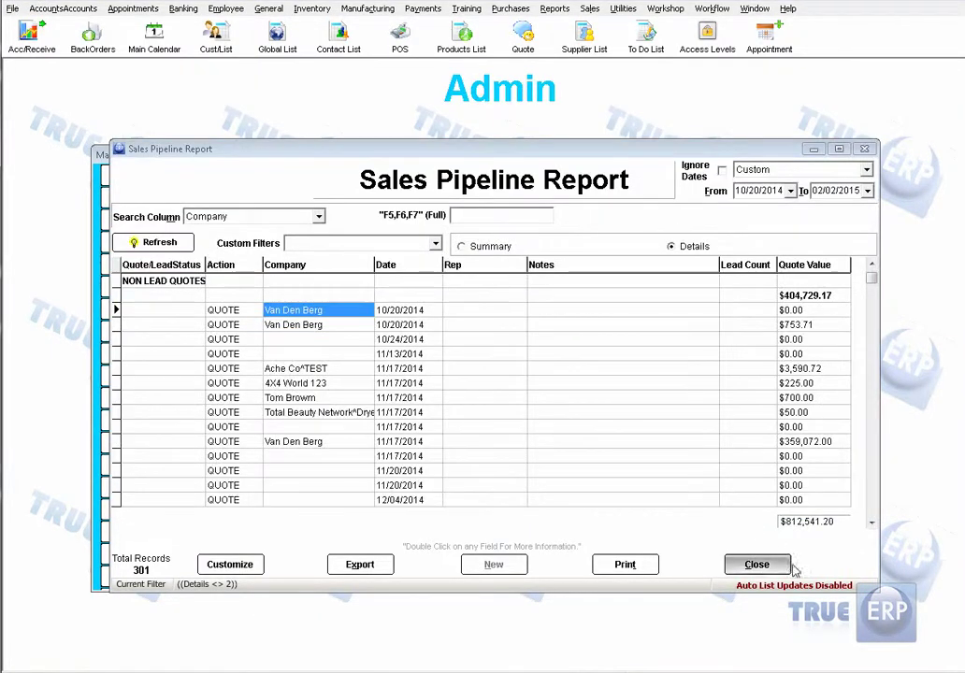
left_click_drag(872, 523, 871, 523)
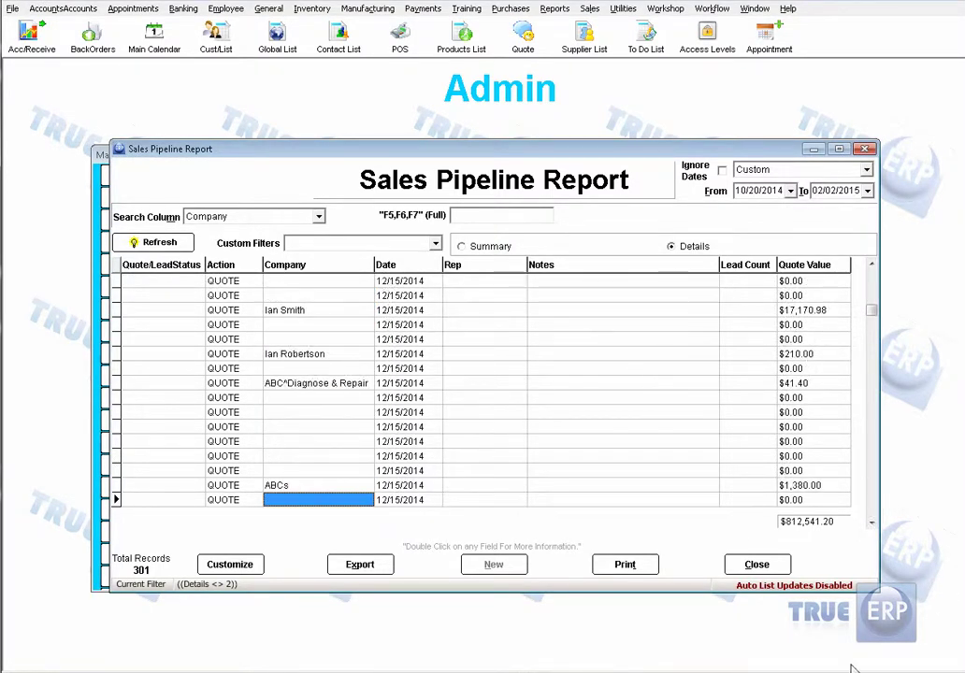
left_click(748, 564)
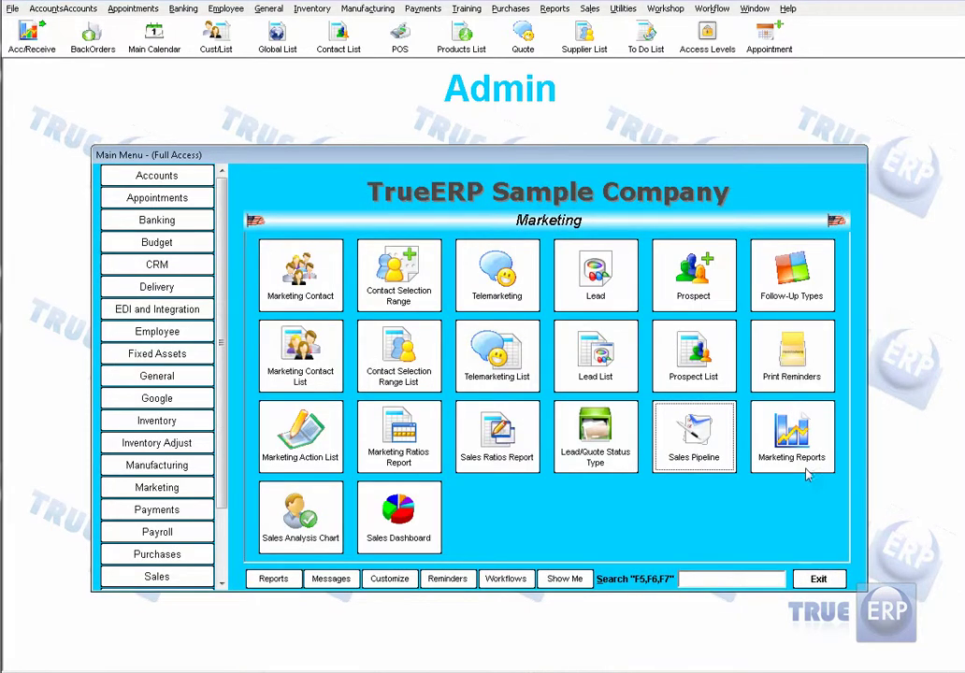
View the Source chart from the marketing reports, and close the chart and the report selector
left_click(799, 465)
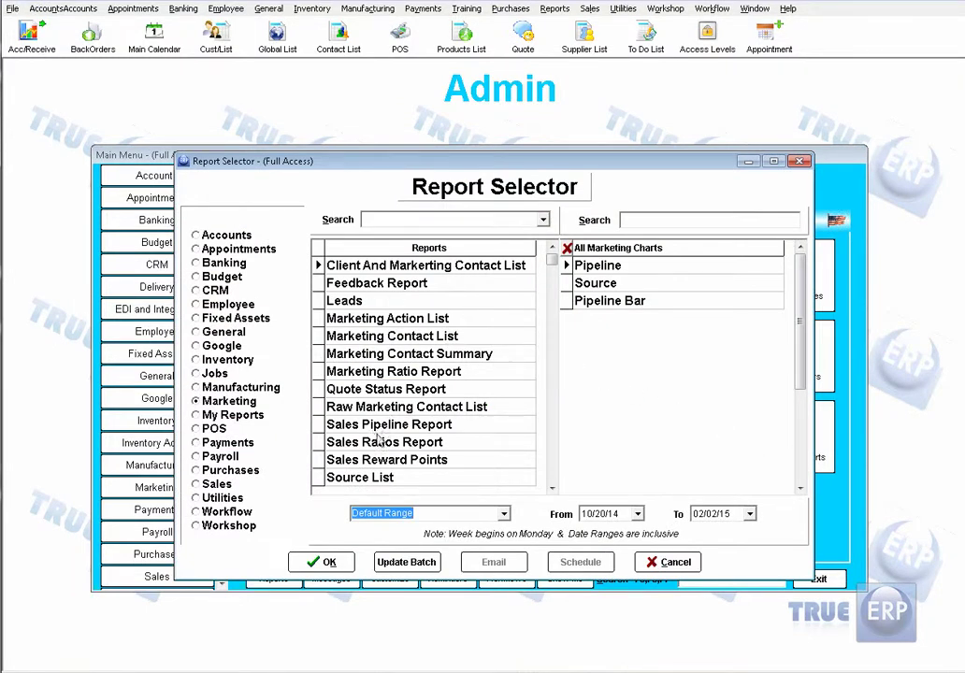
left_click(599, 286)
double_click(599, 290)
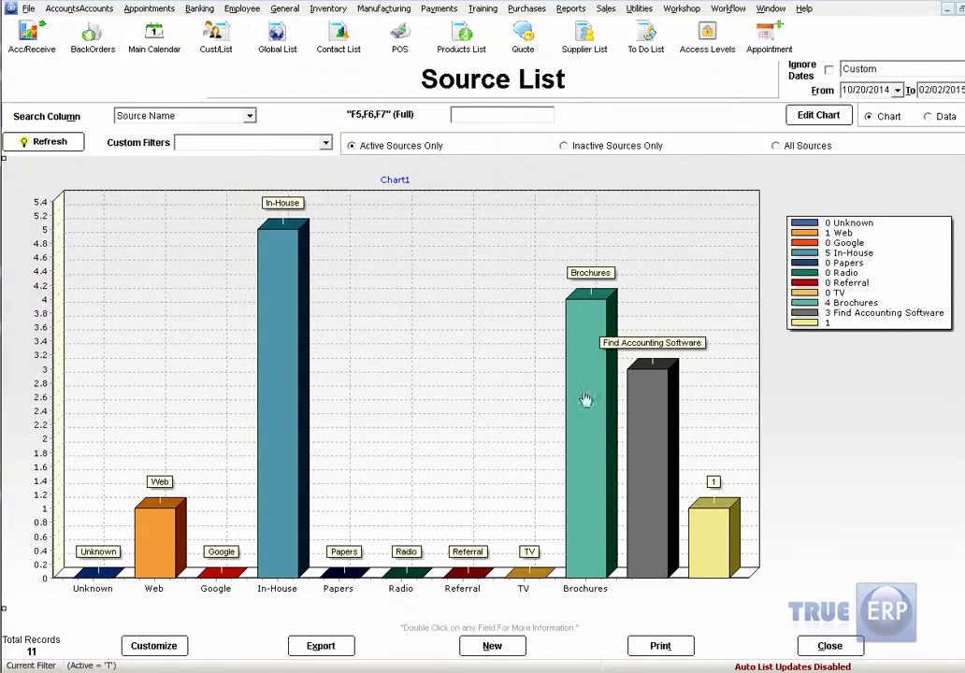
left_click(830, 646)
left_click(674, 562)
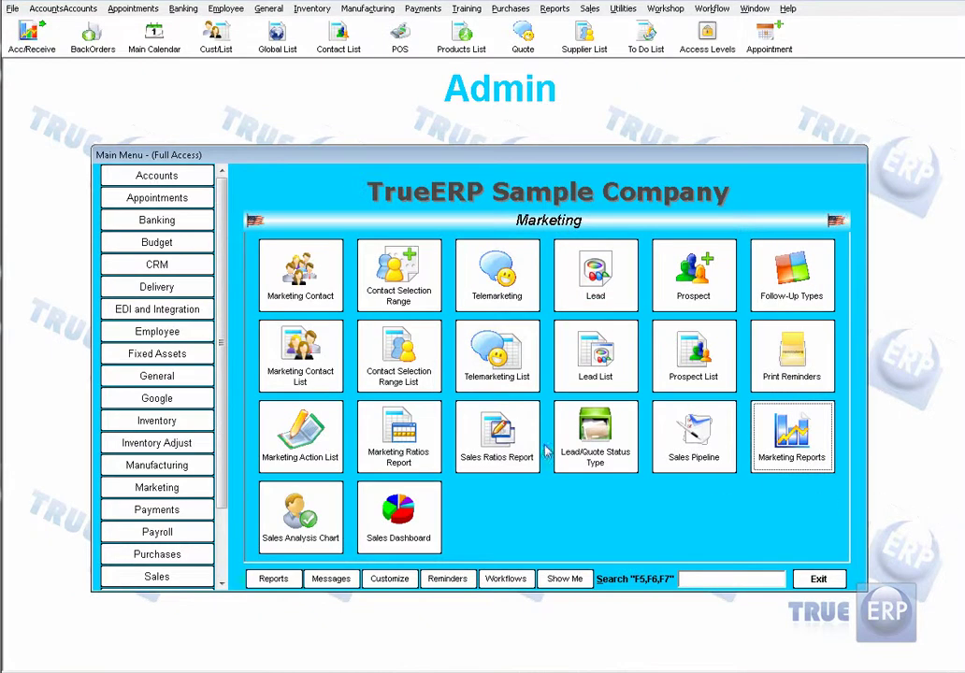
Search the Sales module's Customer Express List for "gi" and open the GI Jane customer record
left_click(179, 576)
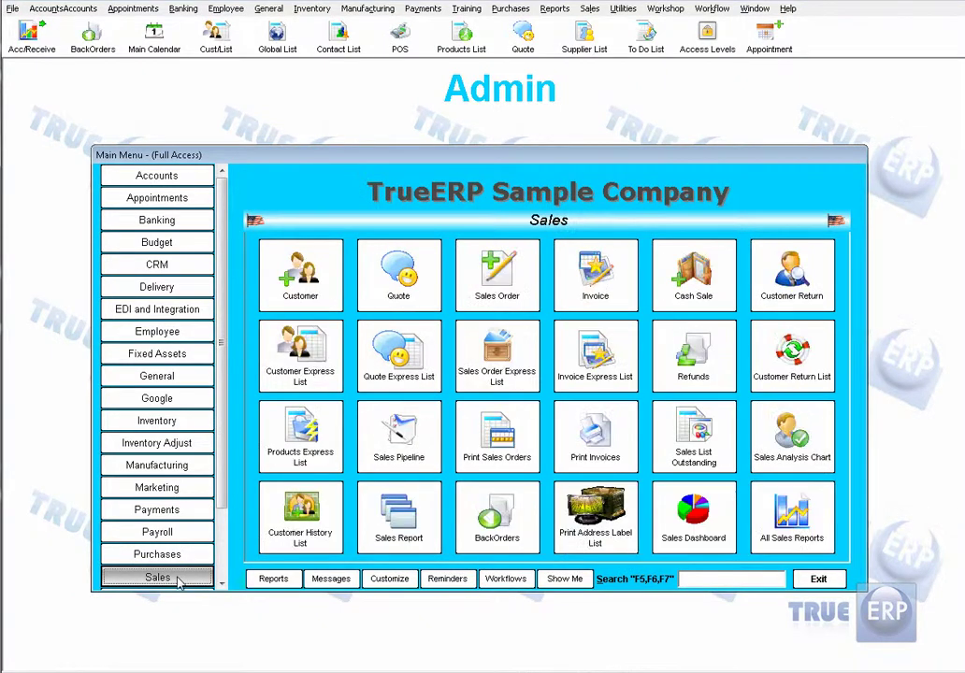
left_click(321, 379)
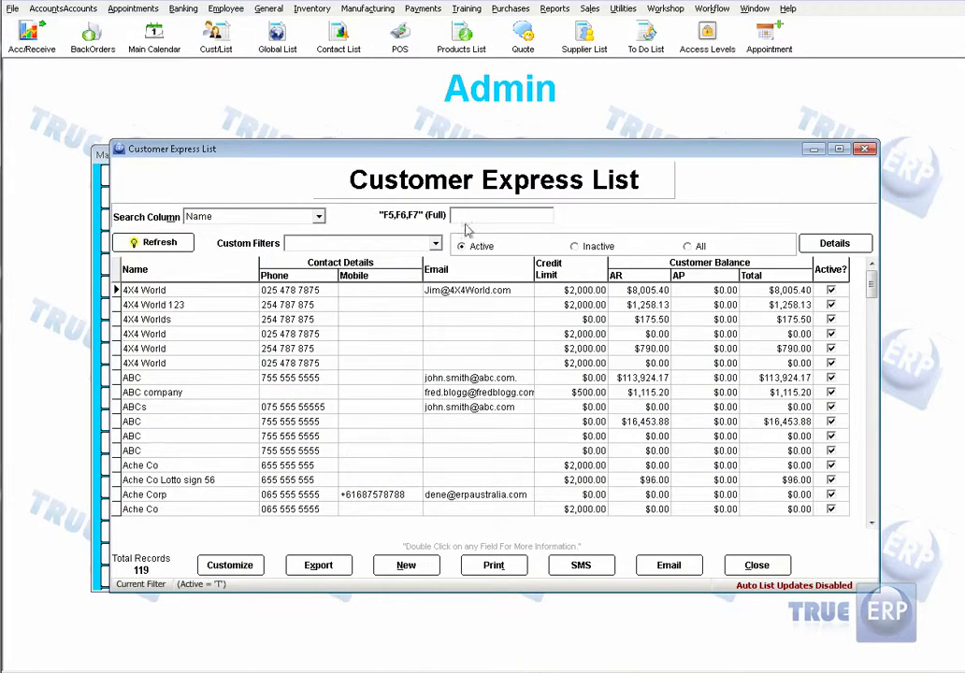
type("gi")
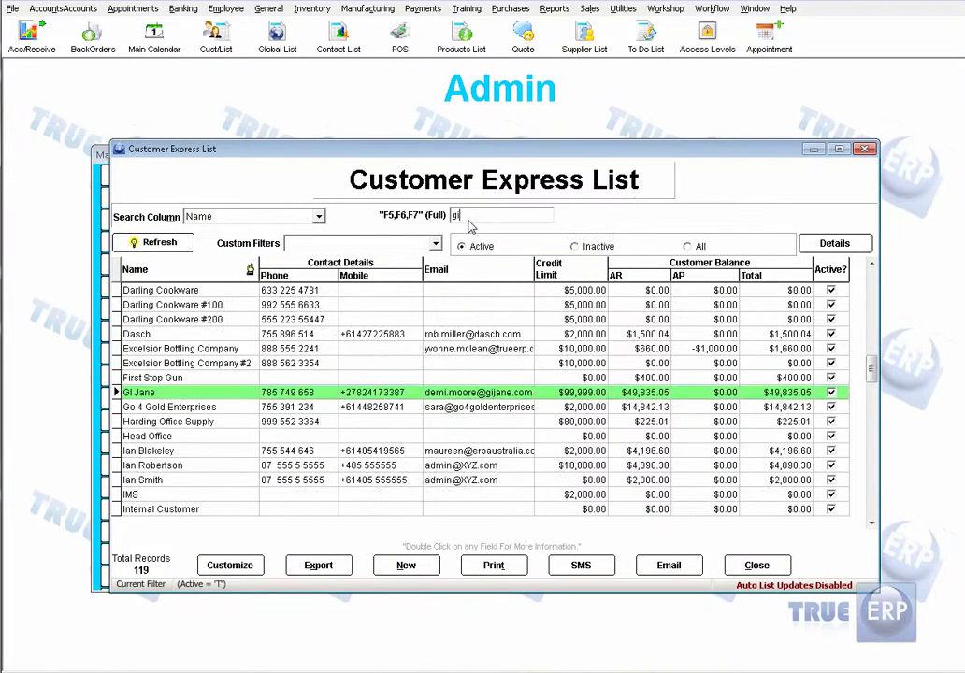
double_click(456, 393)
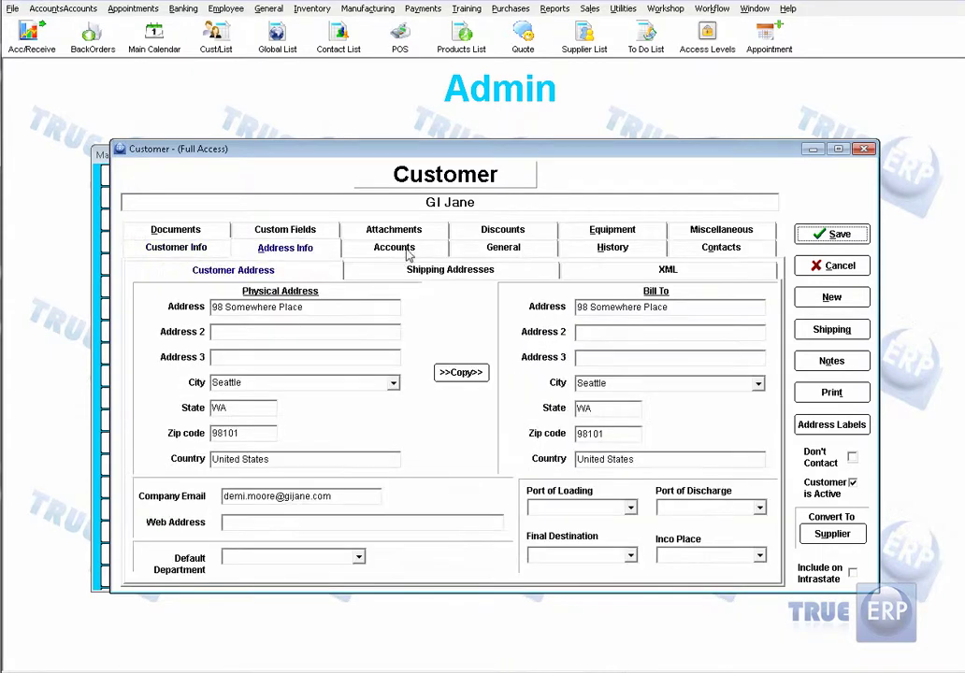
View the customer's account details and list the invoice history from 10/19/2012
left_click(407, 254)
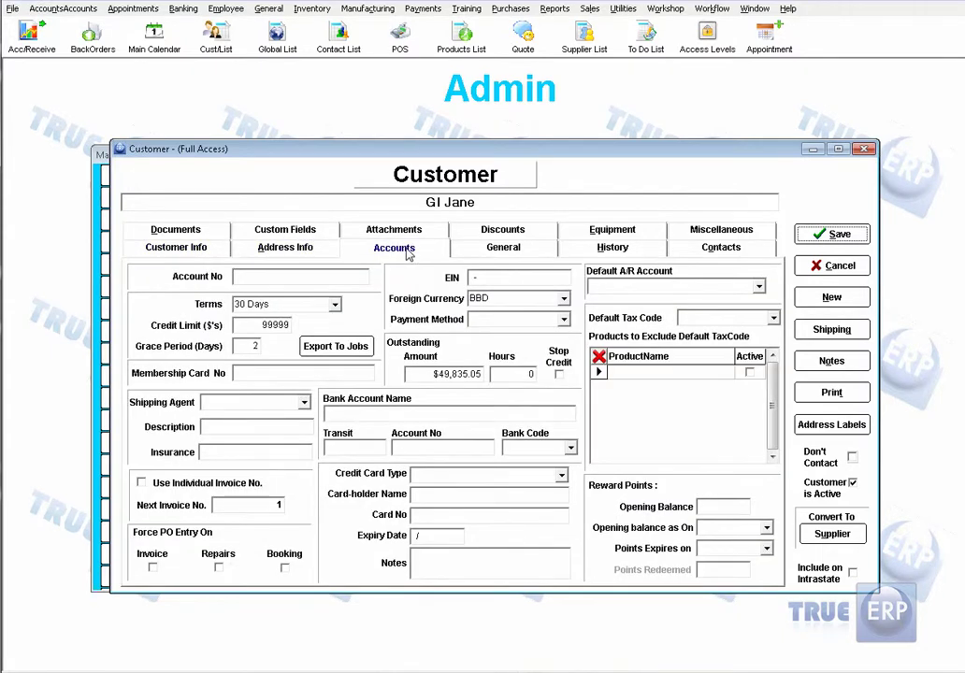
left_click(615, 249)
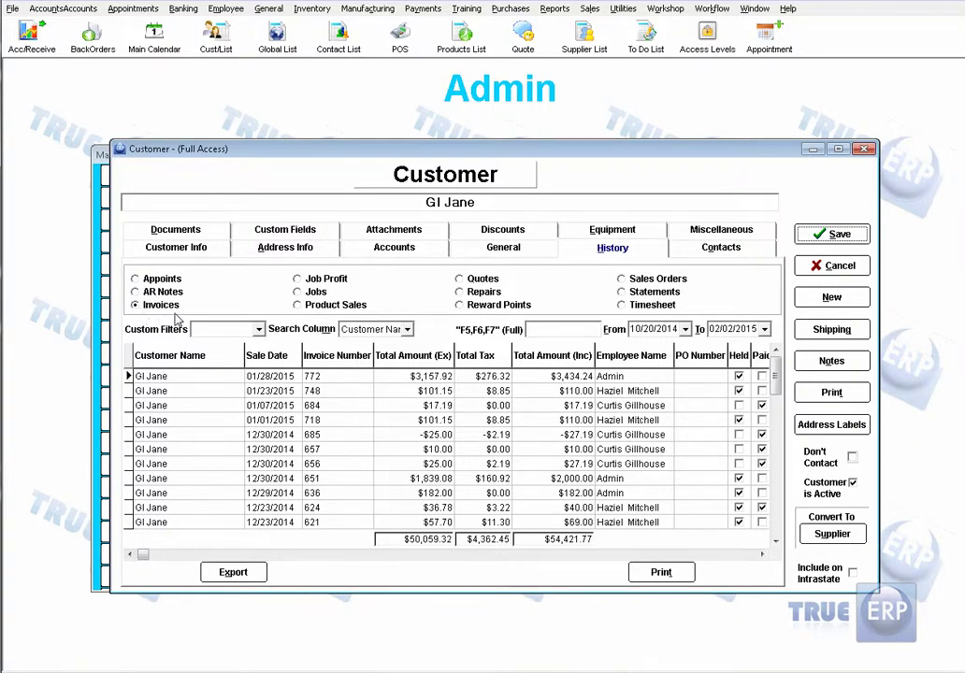
left_click(685, 329)
left_click(720, 350)
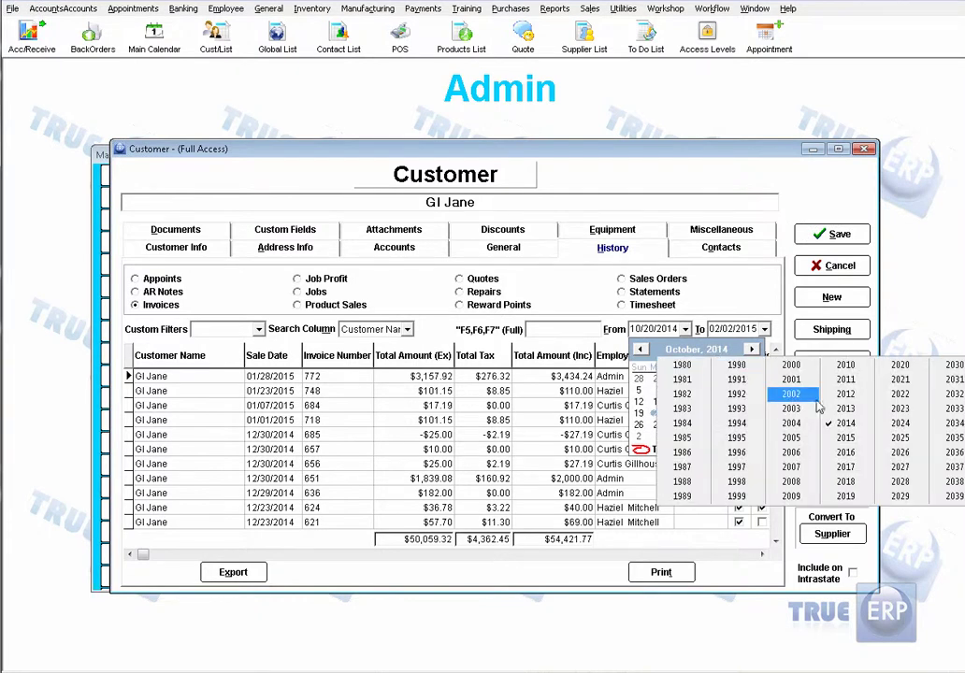
left_click(845, 394)
left_click(734, 401)
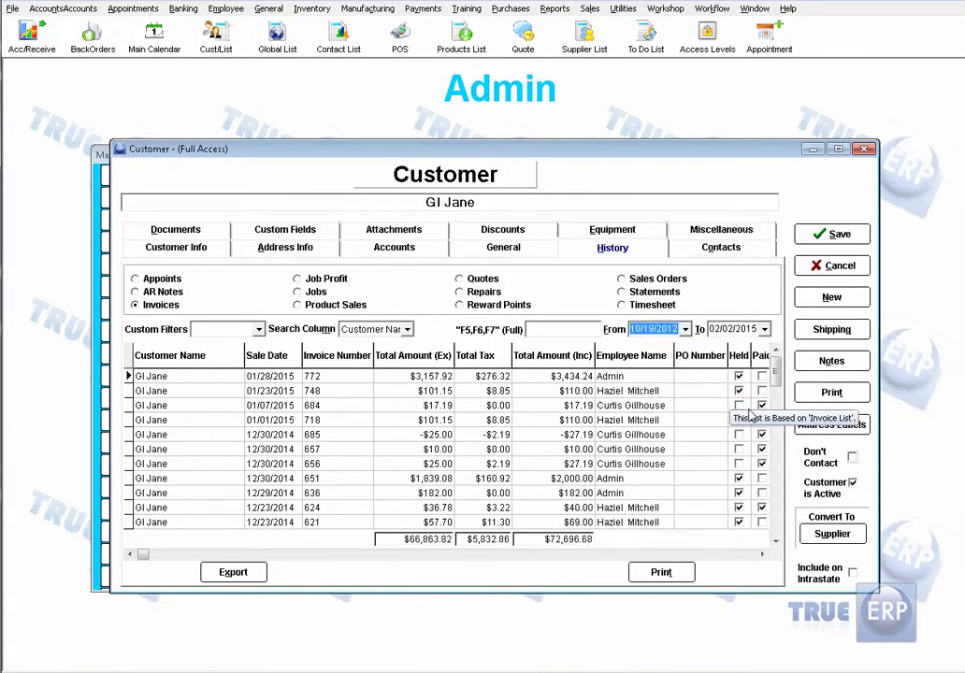
View the customer's appointment, AR notes, job profit and jobs history
left_click(148, 280)
left_click(151, 292)
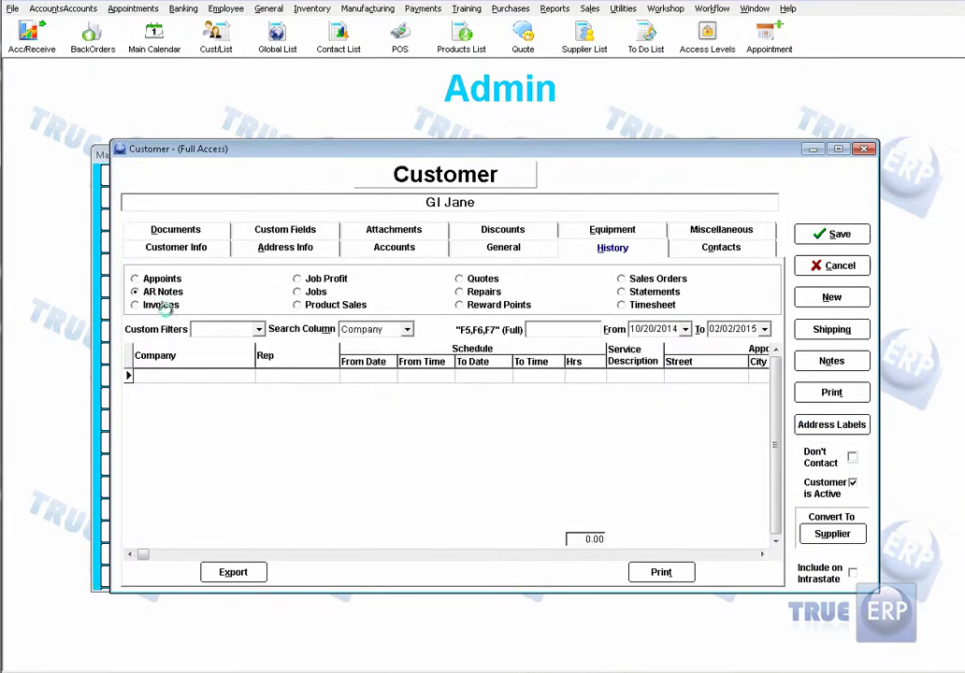
left_click(316, 279)
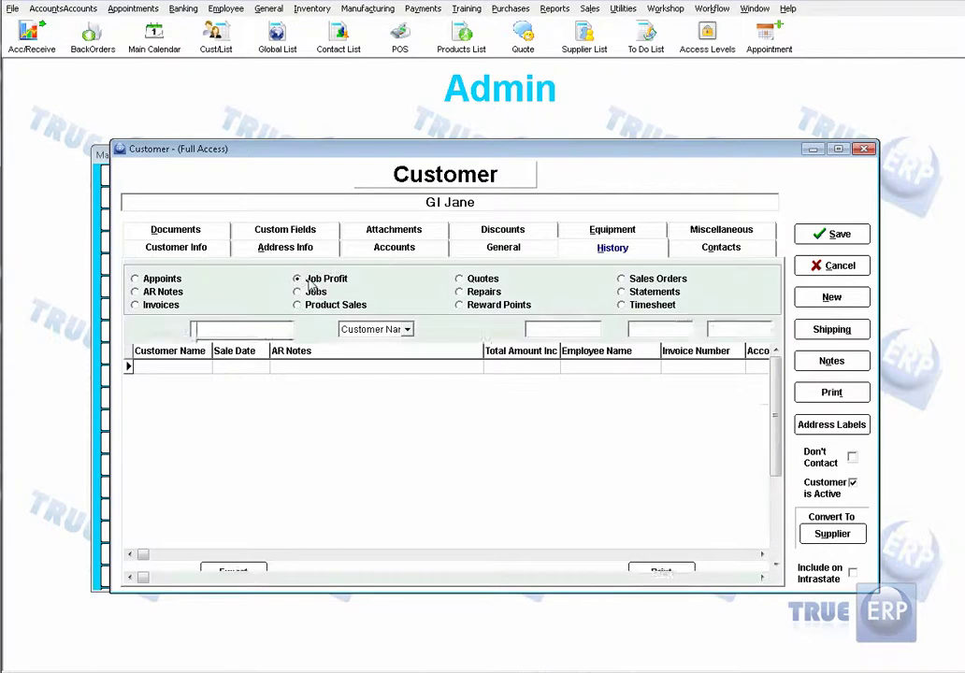
left_click(311, 292)
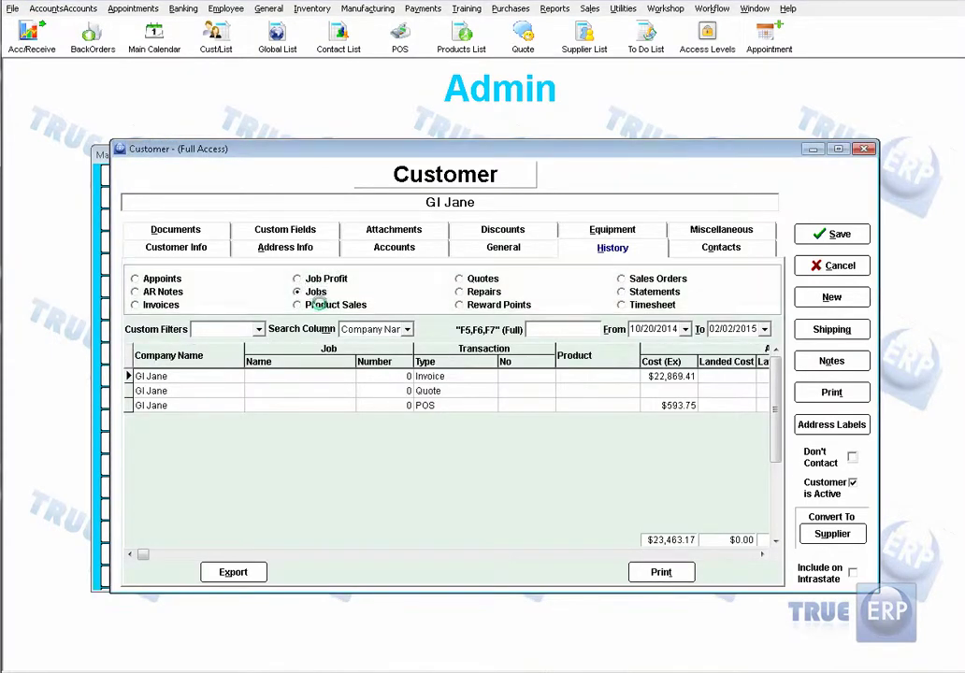
View the customer's product sales history, open the invoice behind the 01/23/2015 Widget sale, and close it without saving
left_click(297, 307)
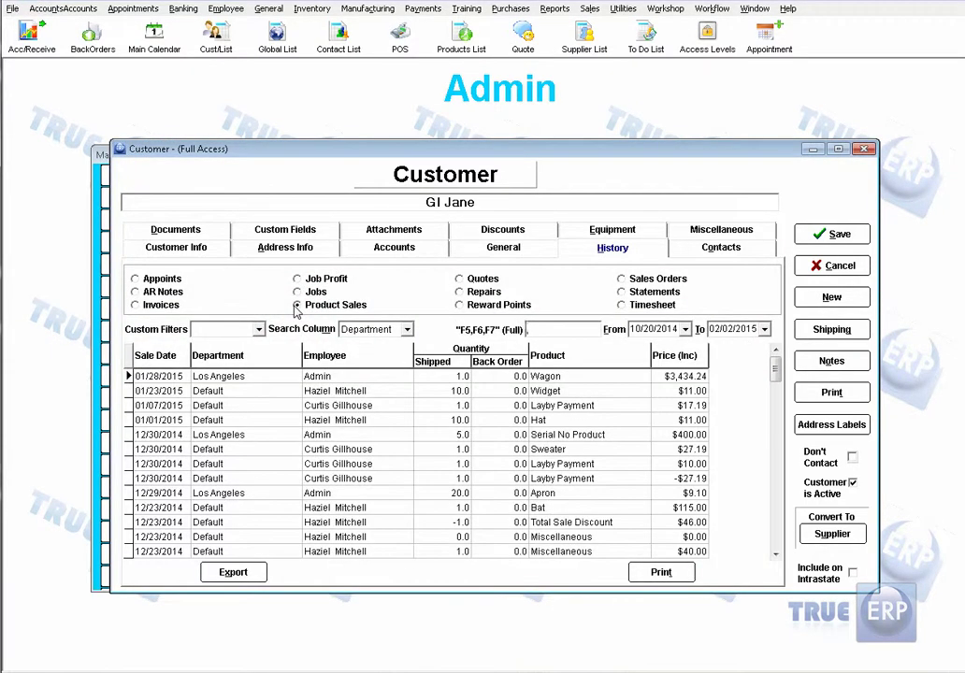
double_click(361, 393)
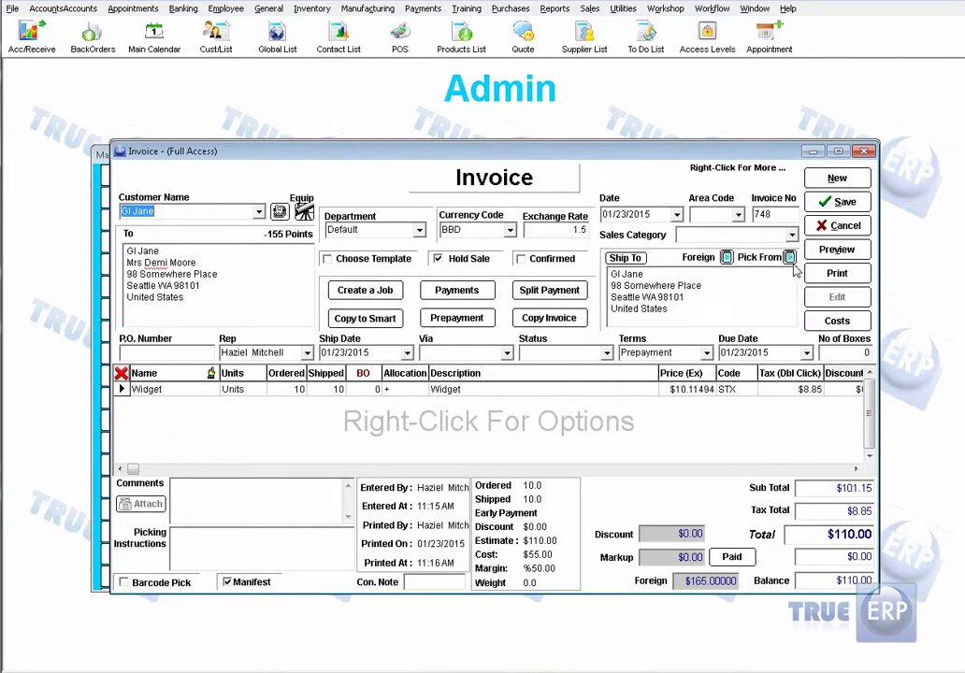
left_click(837, 226)
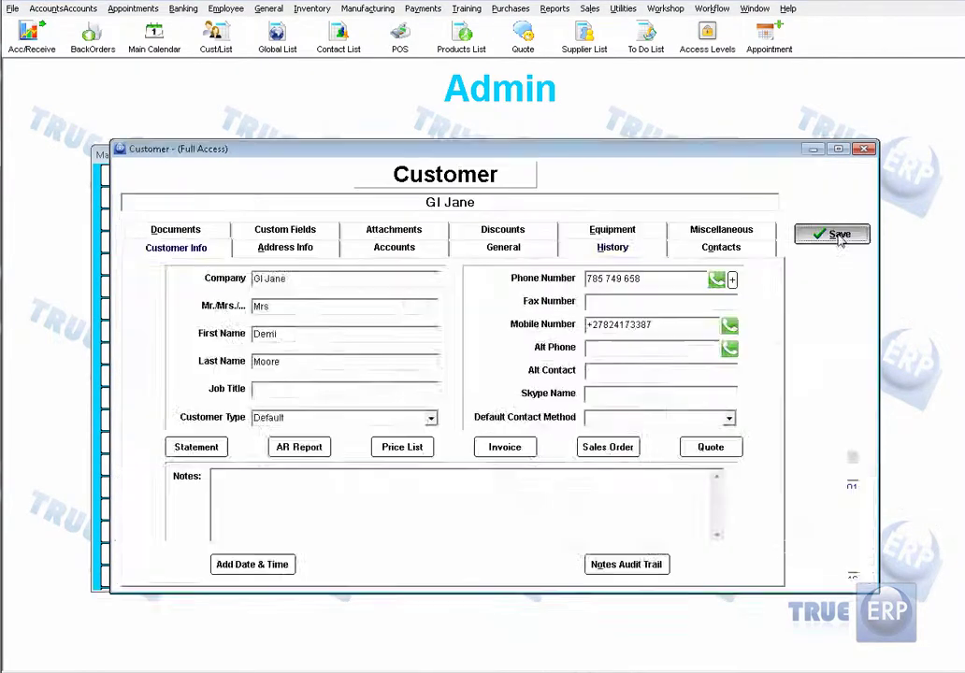
List the customer's quote history from 10/19/2012, open the quote dated 02/23/2014, and close it
left_click(459, 279)
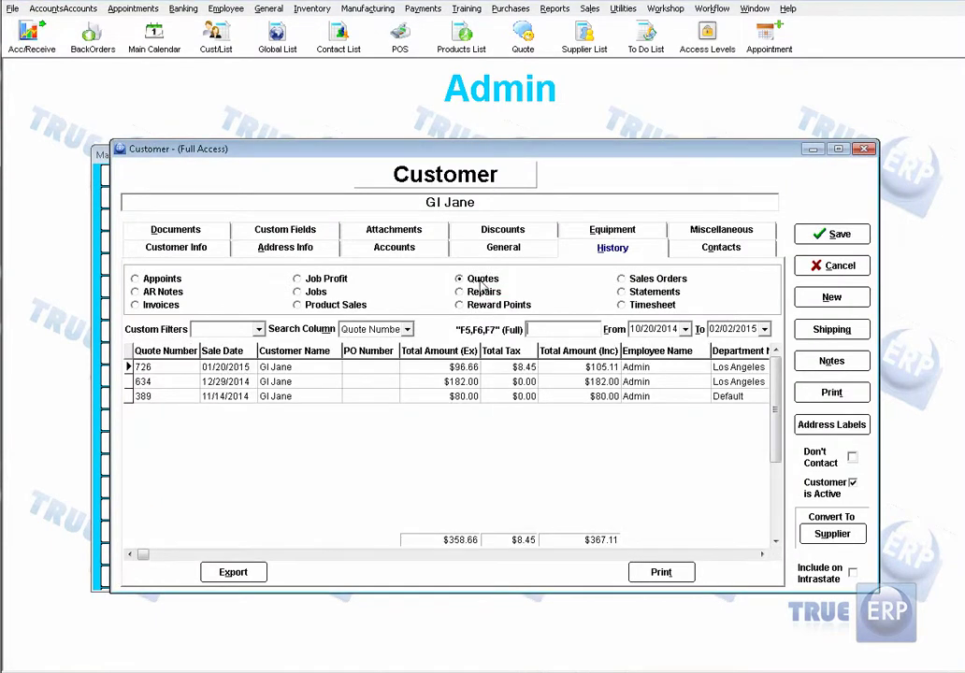
left_click(686, 329)
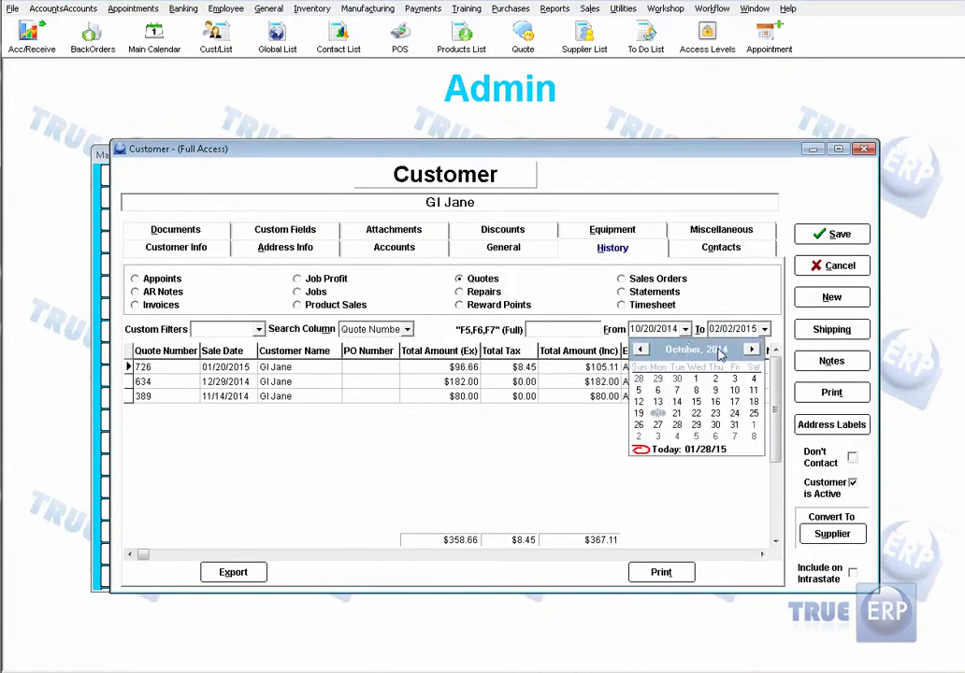
left_click(718, 348)
left_click(844, 394)
left_click(722, 398)
double_click(529, 412)
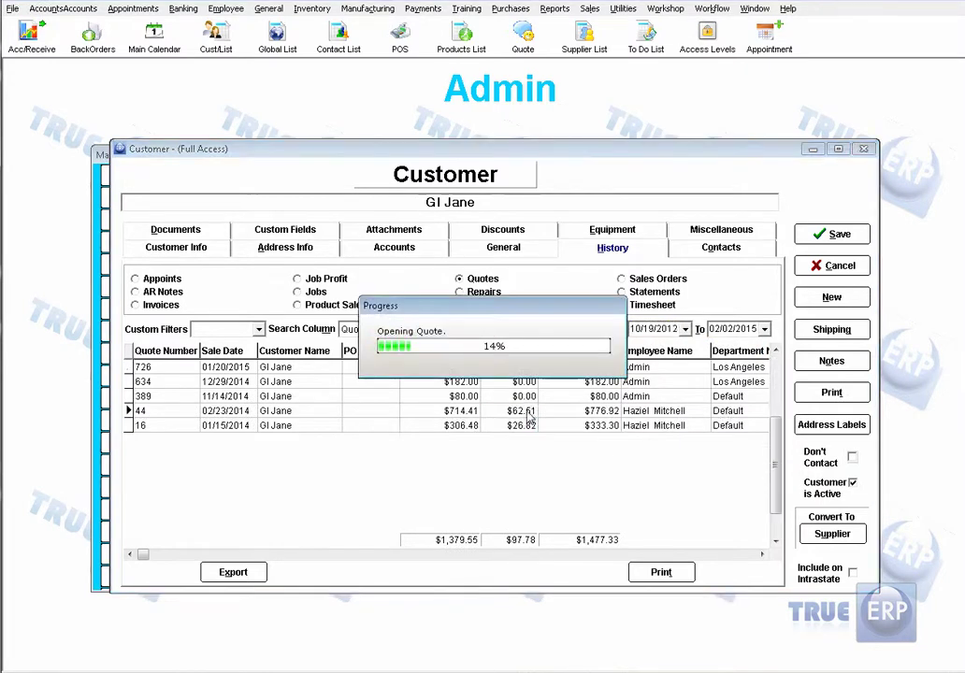
left_click(856, 265)
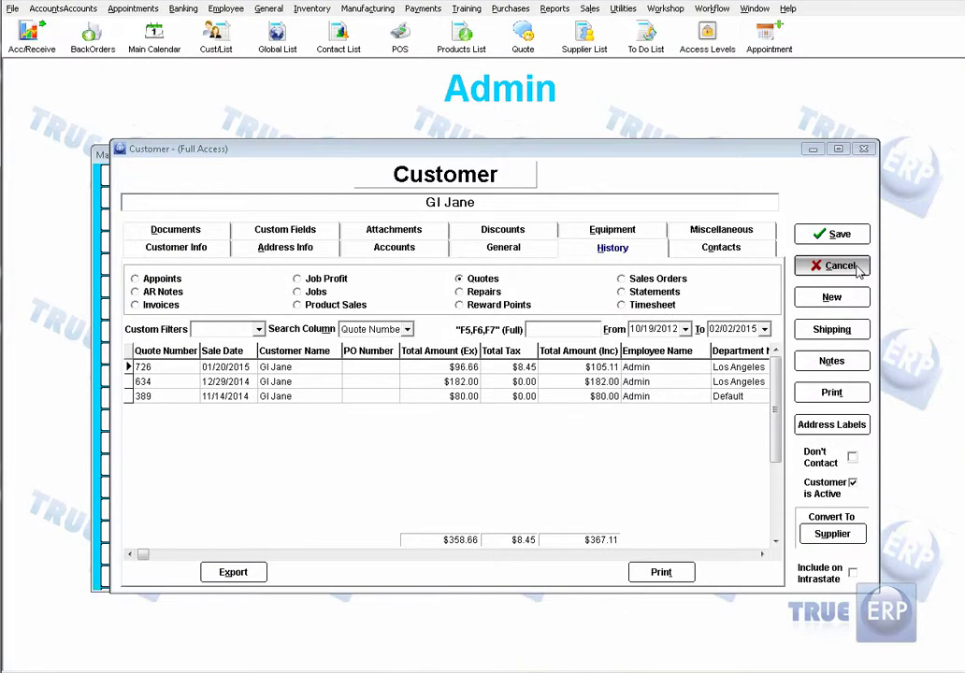
View the customer's sales order history, contacts, documents including the letter referenced "Test", and attachments
left_click(644, 280)
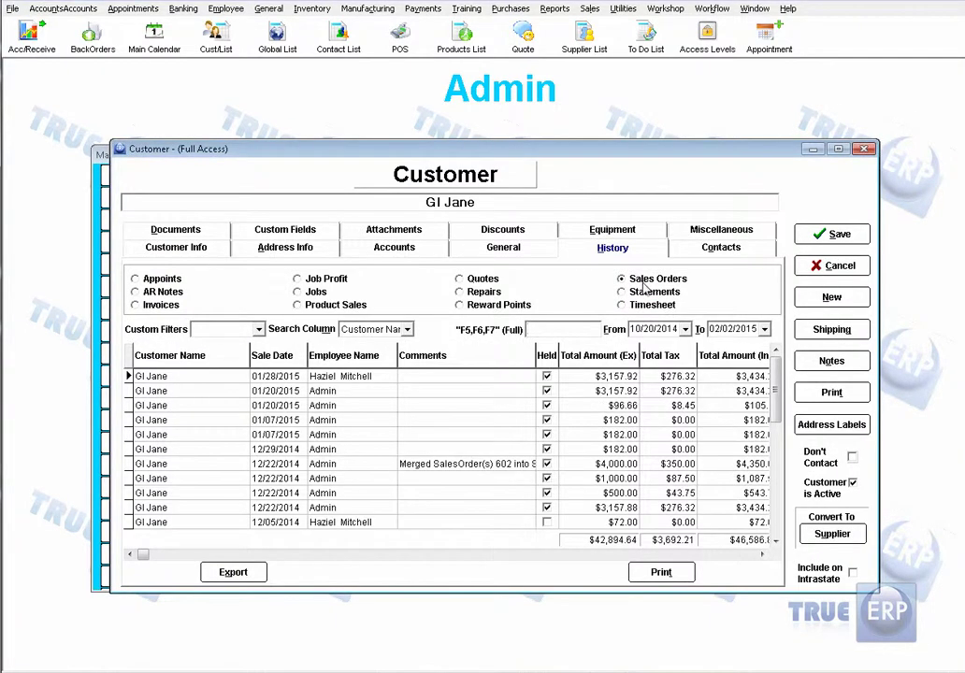
left_click(750, 250)
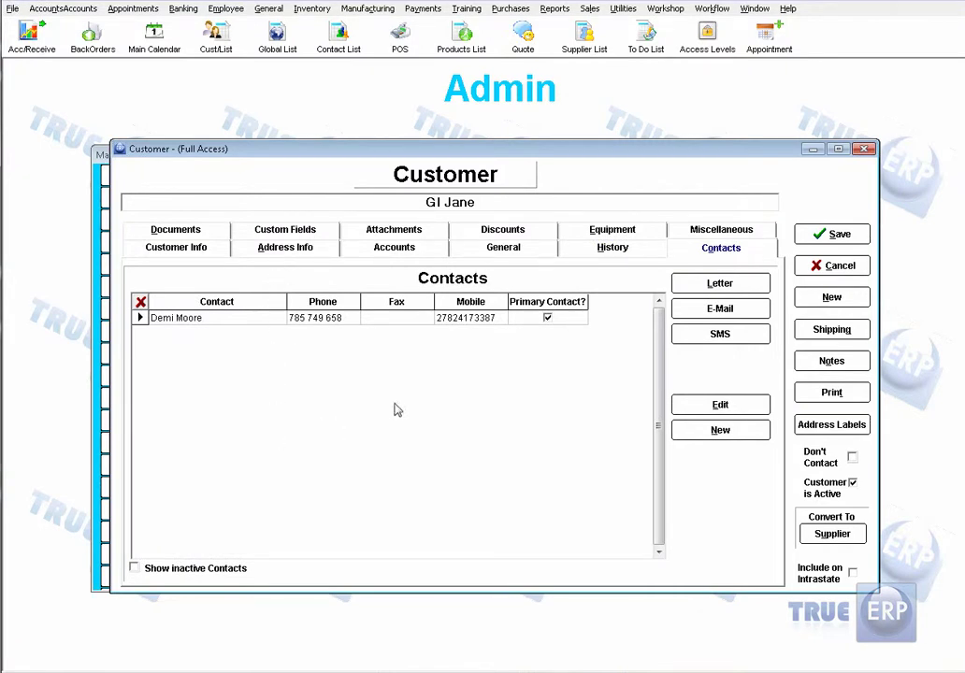
left_click(182, 232)
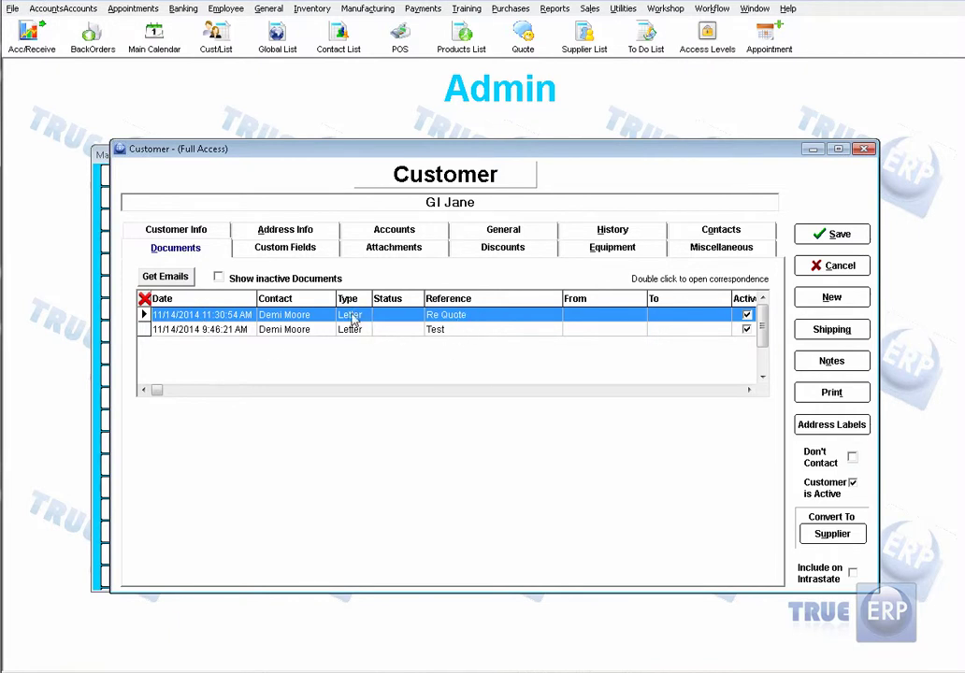
double_click(463, 329)
left_click(388, 250)
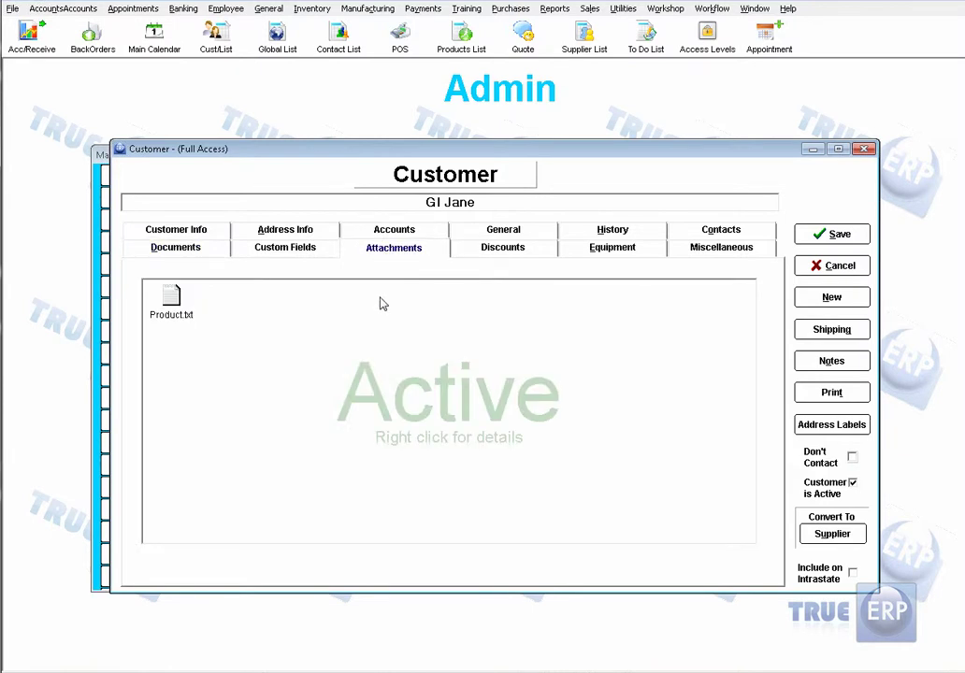
View the customer's discounts, equipment and miscellaneous follow-up records
left_click(540, 252)
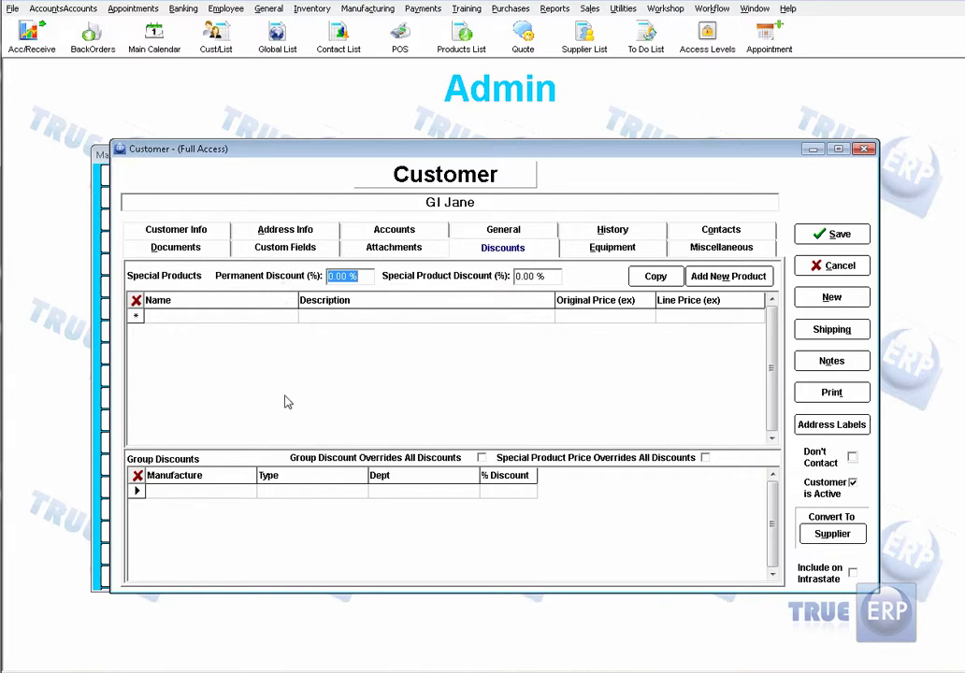
left_click(615, 247)
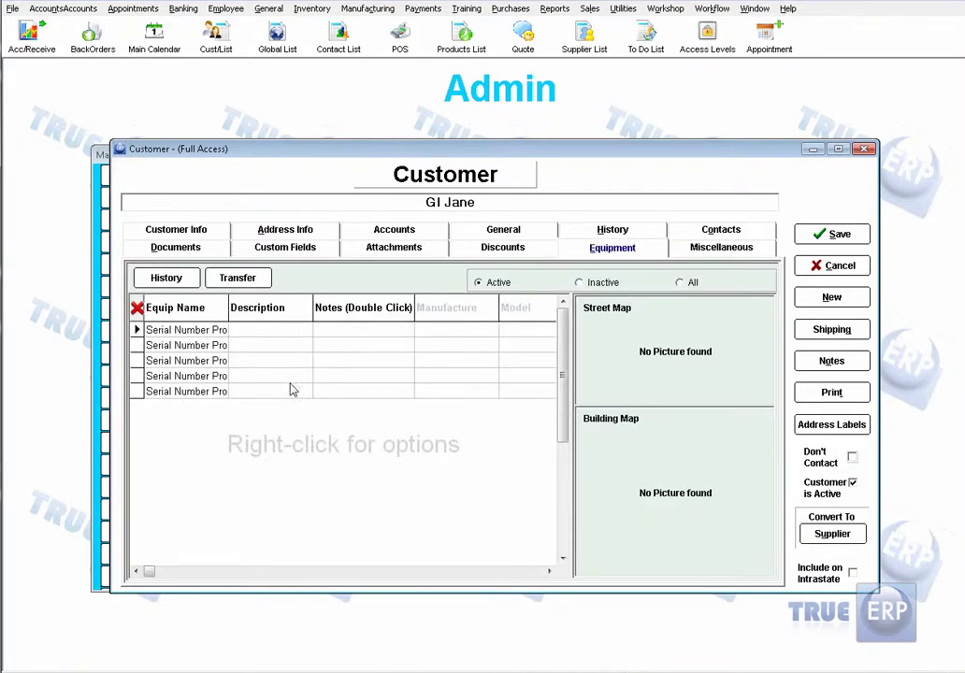
left_click(718, 255)
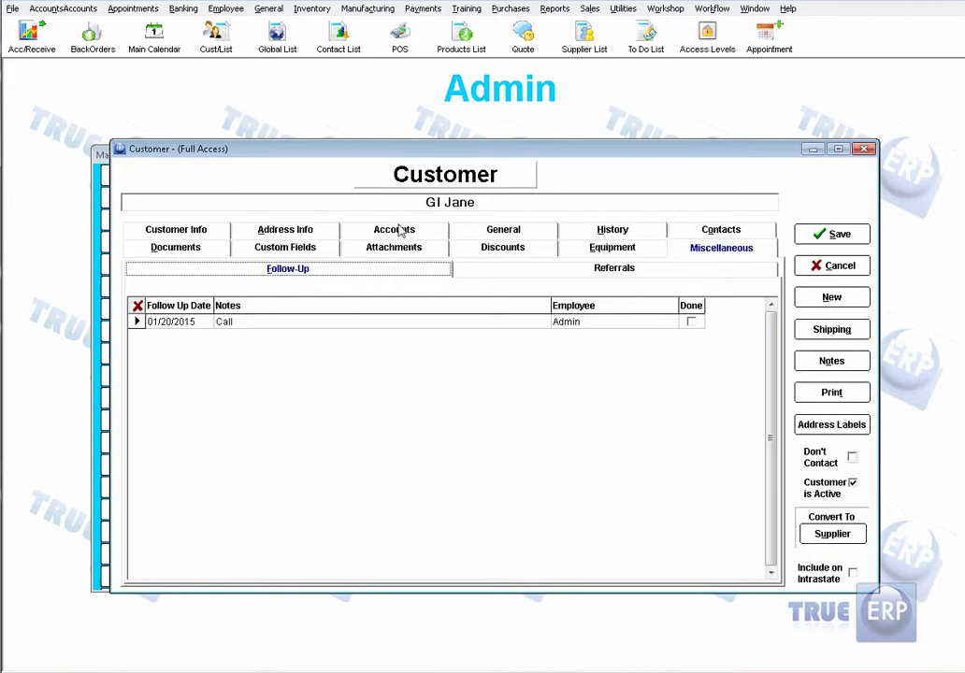
Return to the main customer info, close the record without keeping changes, and close the customer list
left_click(201, 233)
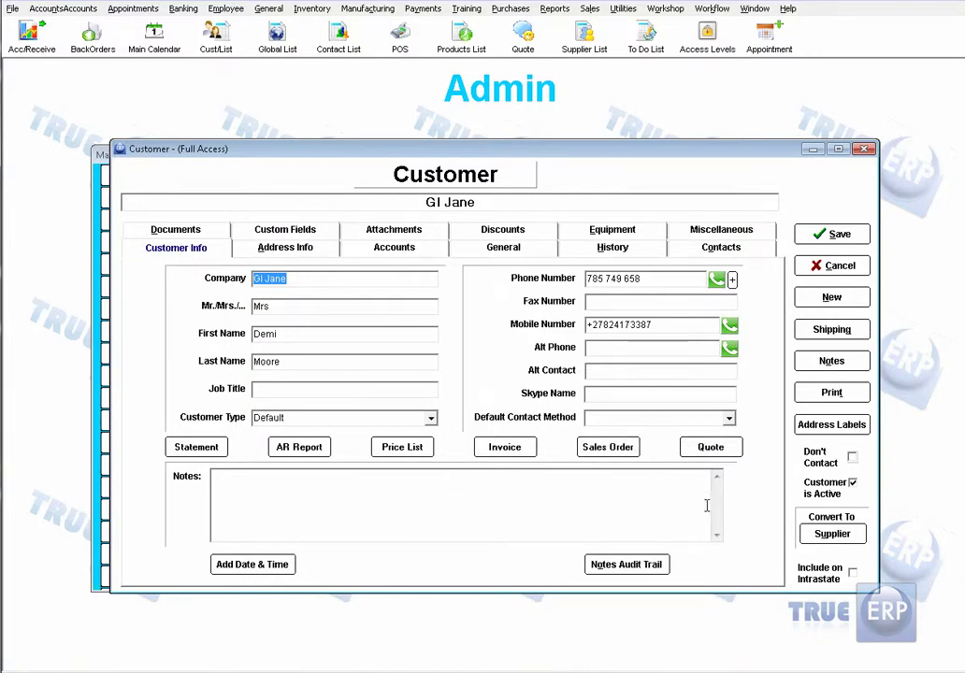
left_click(861, 269)
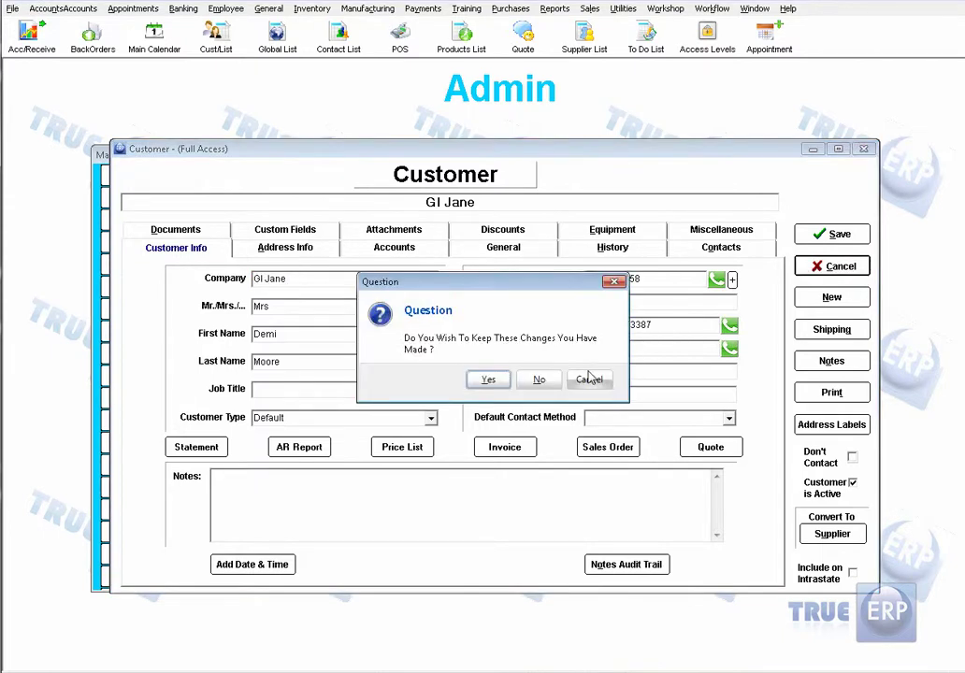
left_click(539, 380)
left_click(757, 564)
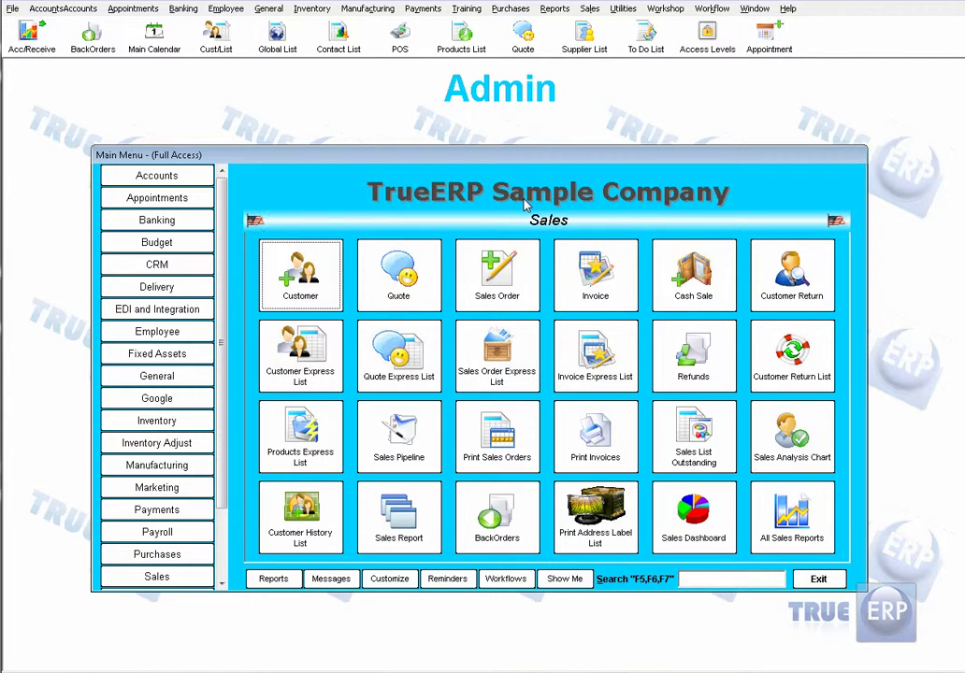
Start a new sales quote for customer ABC and skip the product selection options
left_click(394, 275)
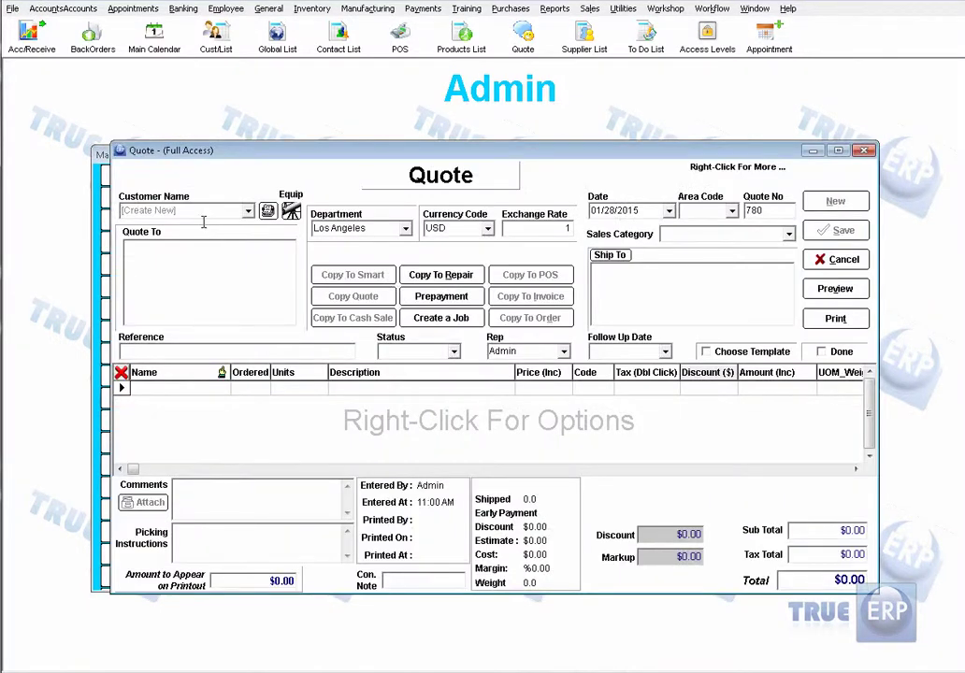
type("abc")
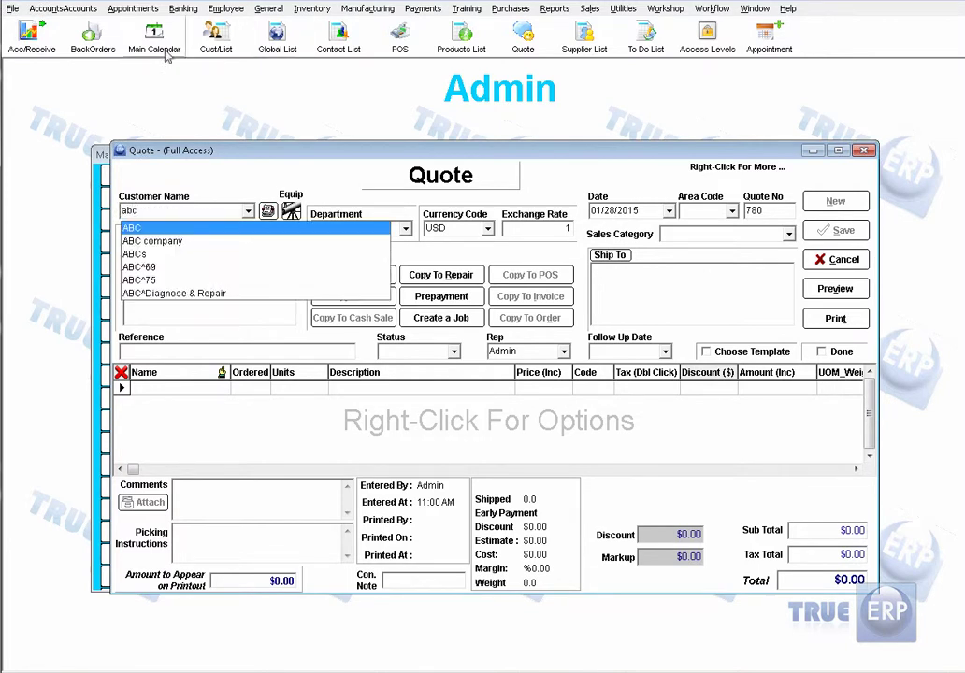
left_click(131, 228)
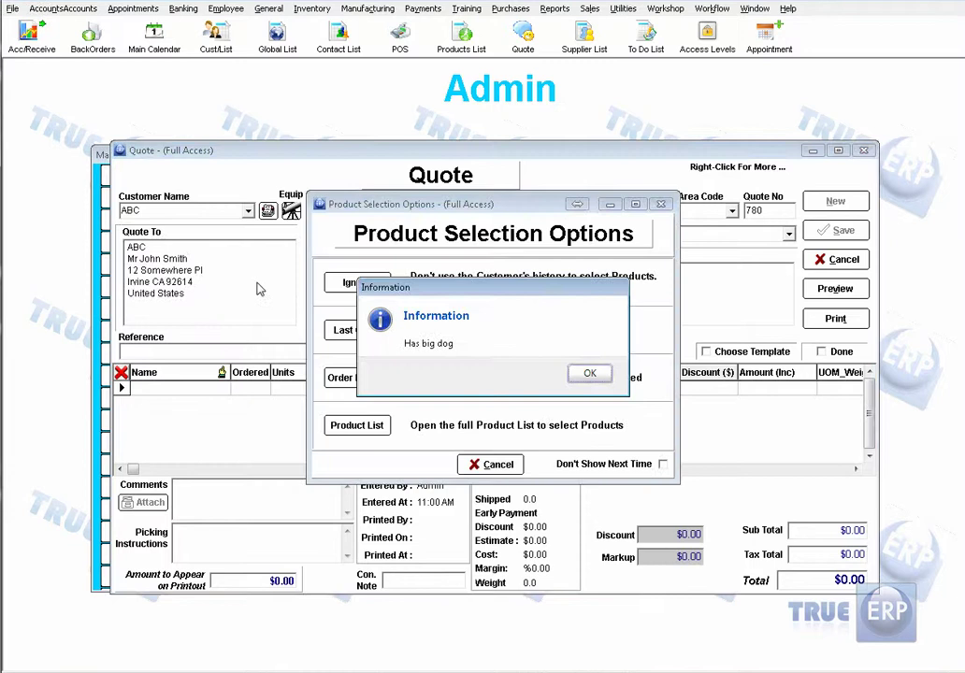
left_click(589, 375)
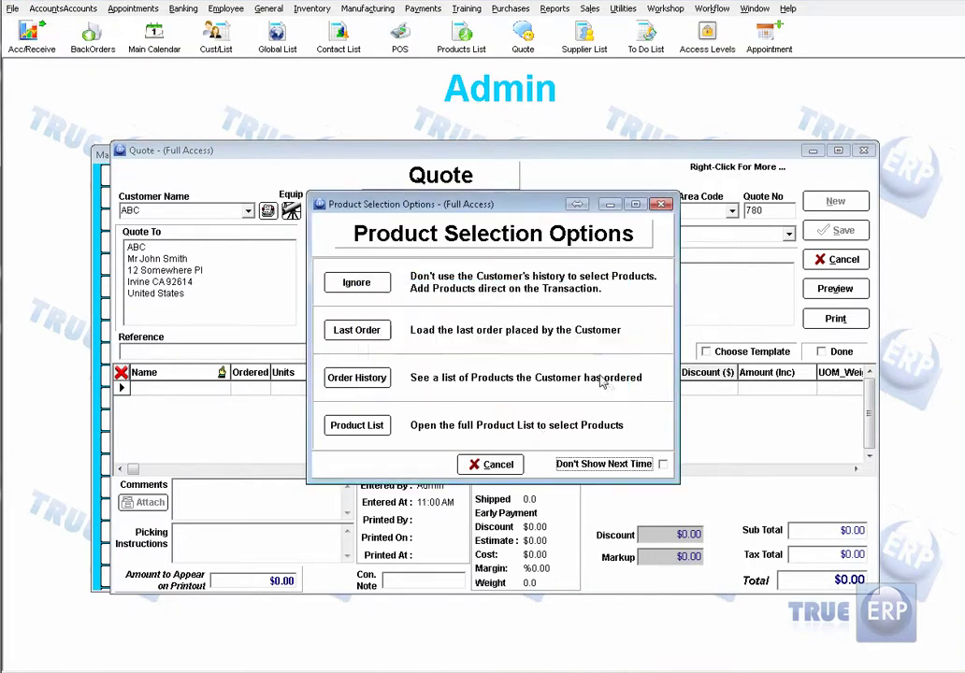
left_click(496, 465)
Add the Apron product to the quote with an ordered quantity of 10
left_click(178, 388)
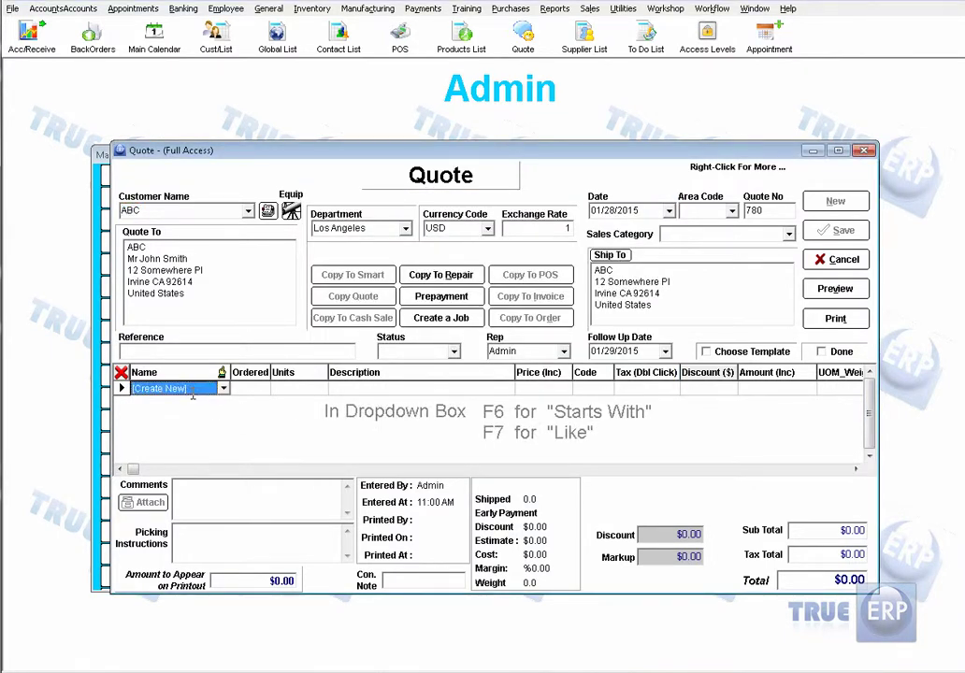
type("a")
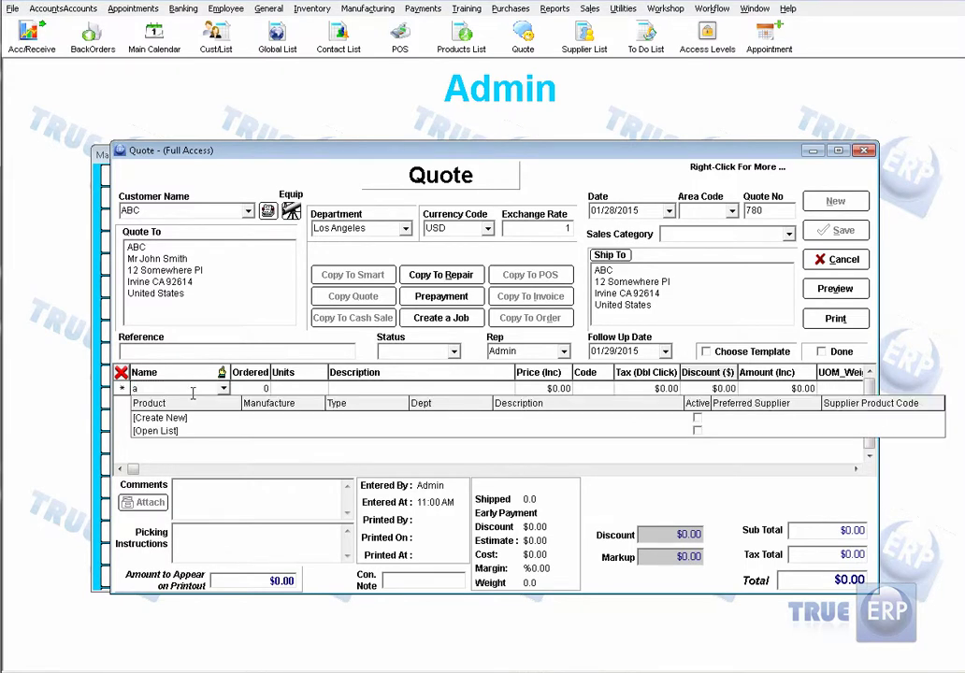
type("p")
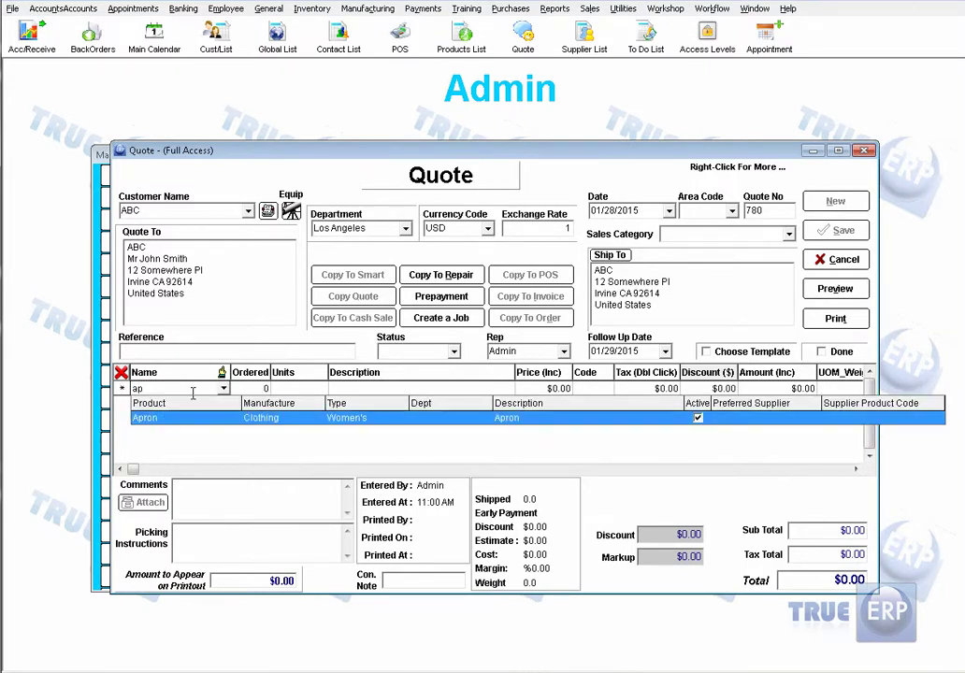
left_click(189, 418)
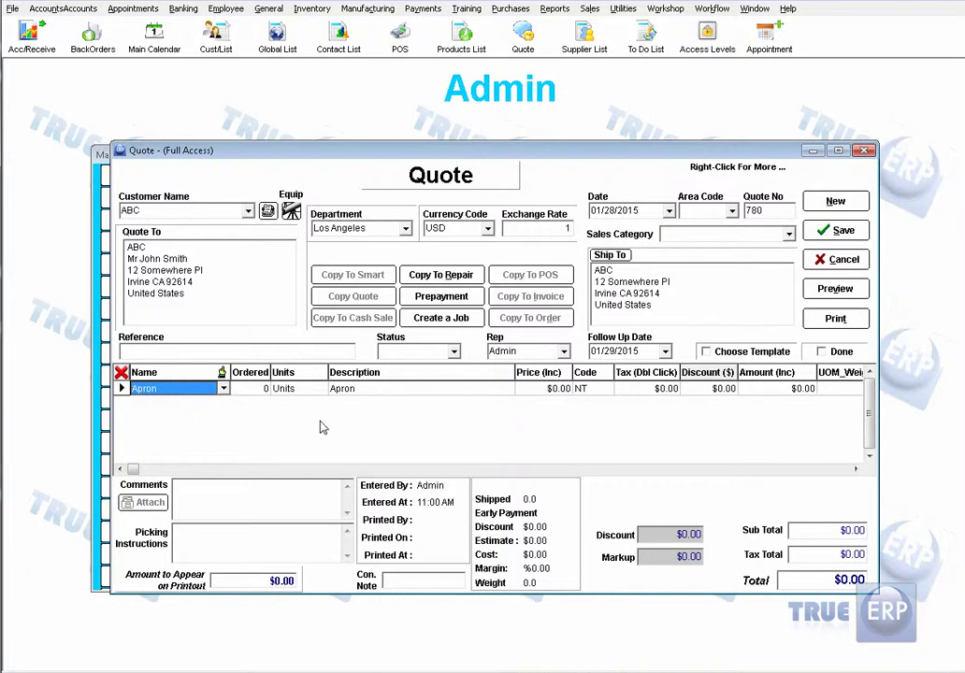
key("Tab")
type("10")
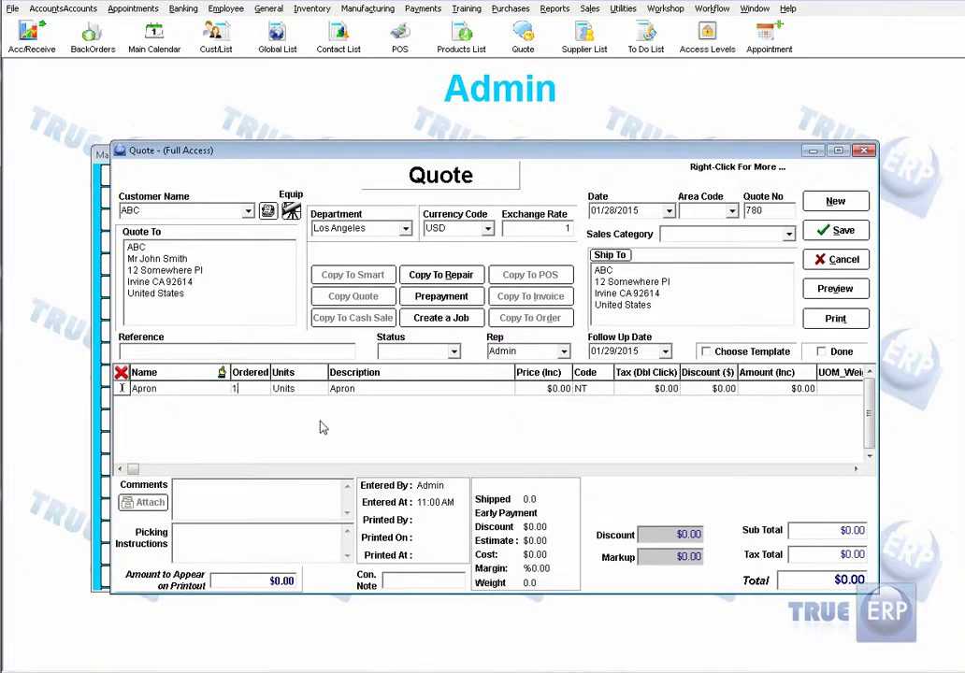
key("Tab")
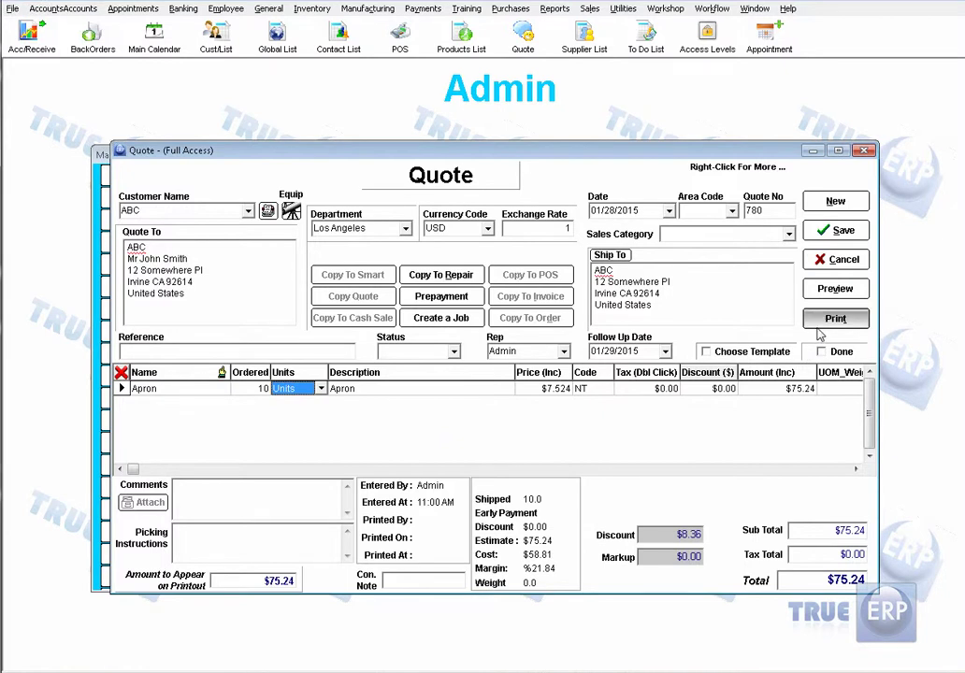
Set the quote's follow-up date to 01/29/2015 and save the quote
left_click(665, 352)
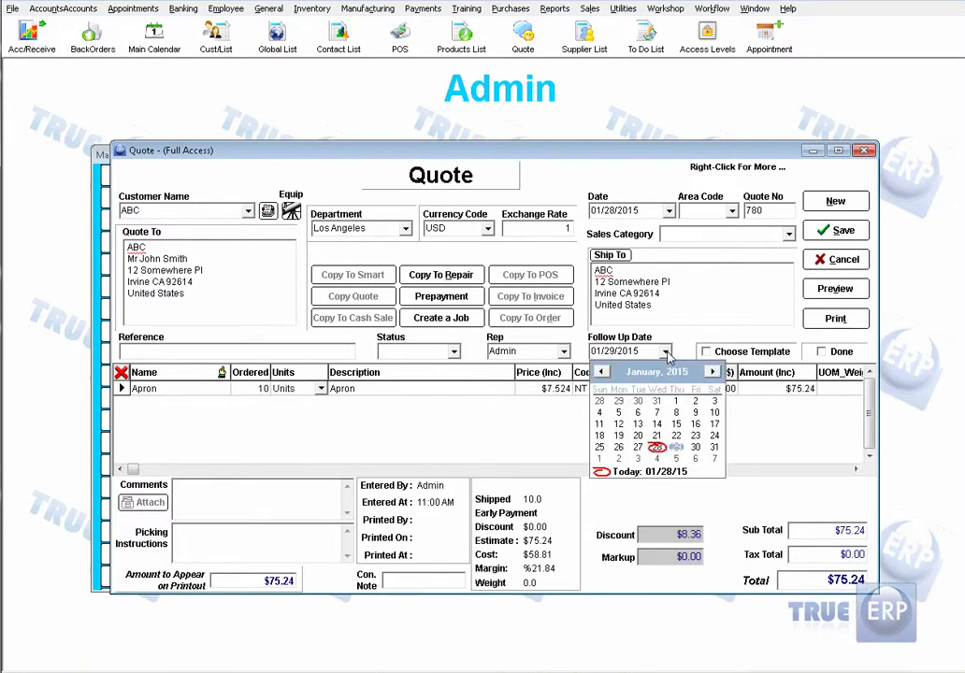
left_click(678, 449)
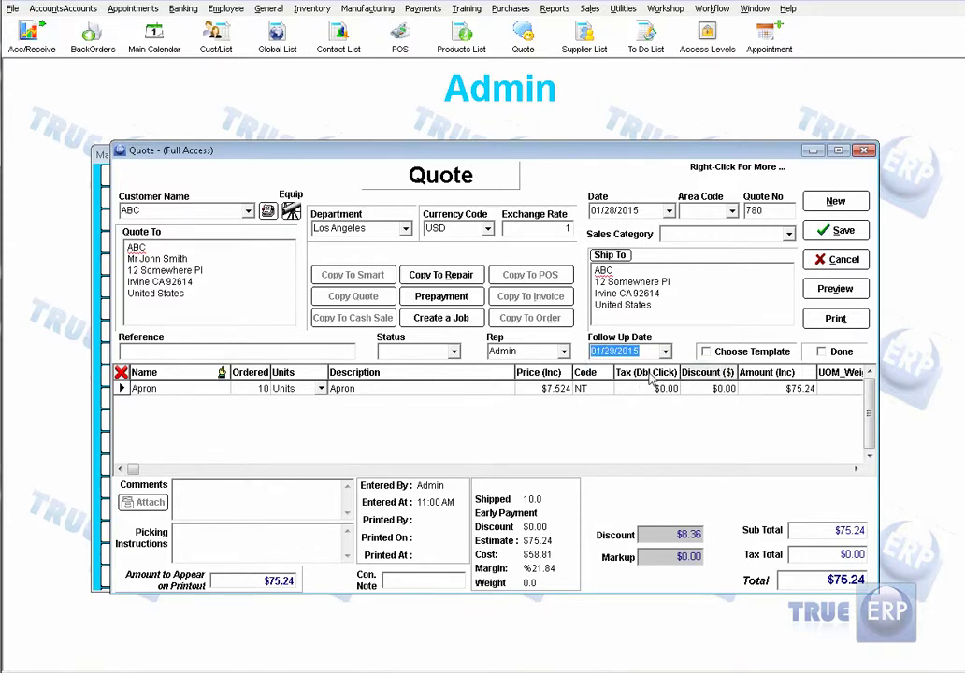
left_click(857, 233)
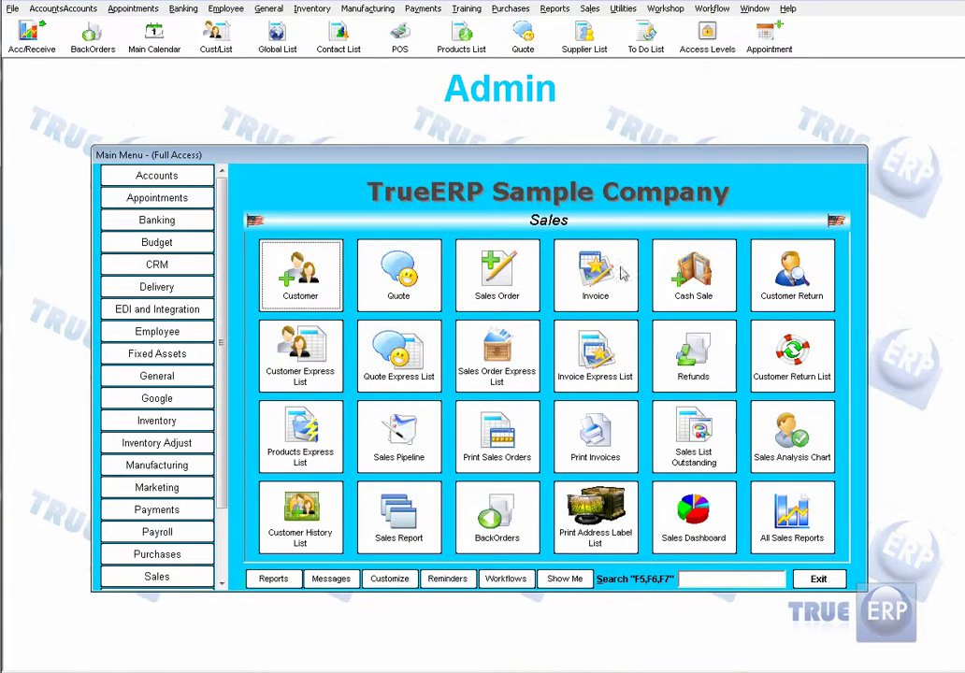
View the new ABC quote in the Quote Express List and close the list
left_click(436, 356)
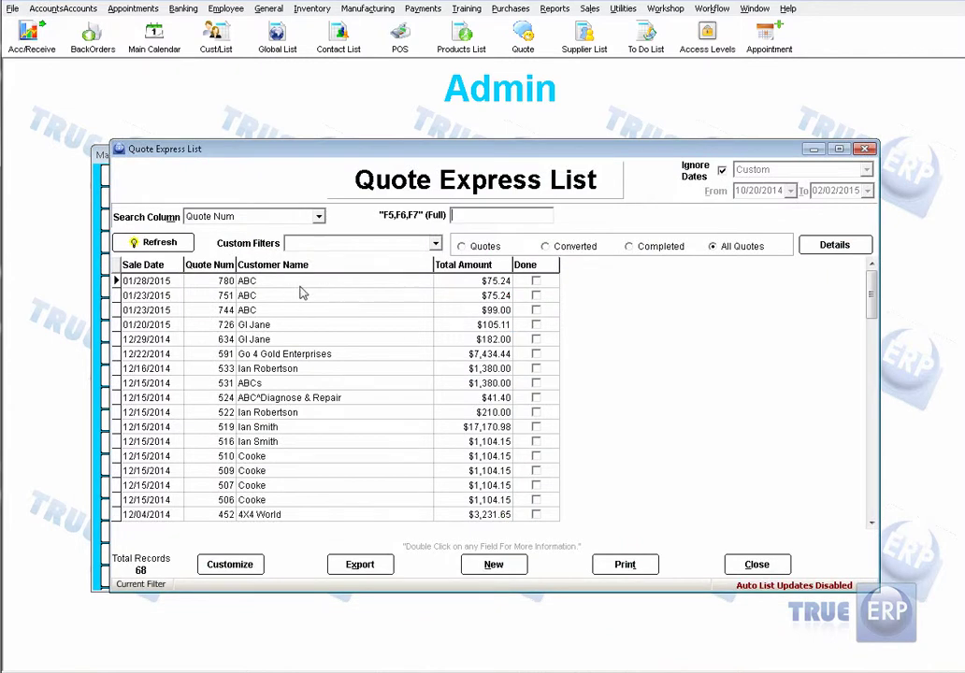
left_click(760, 566)
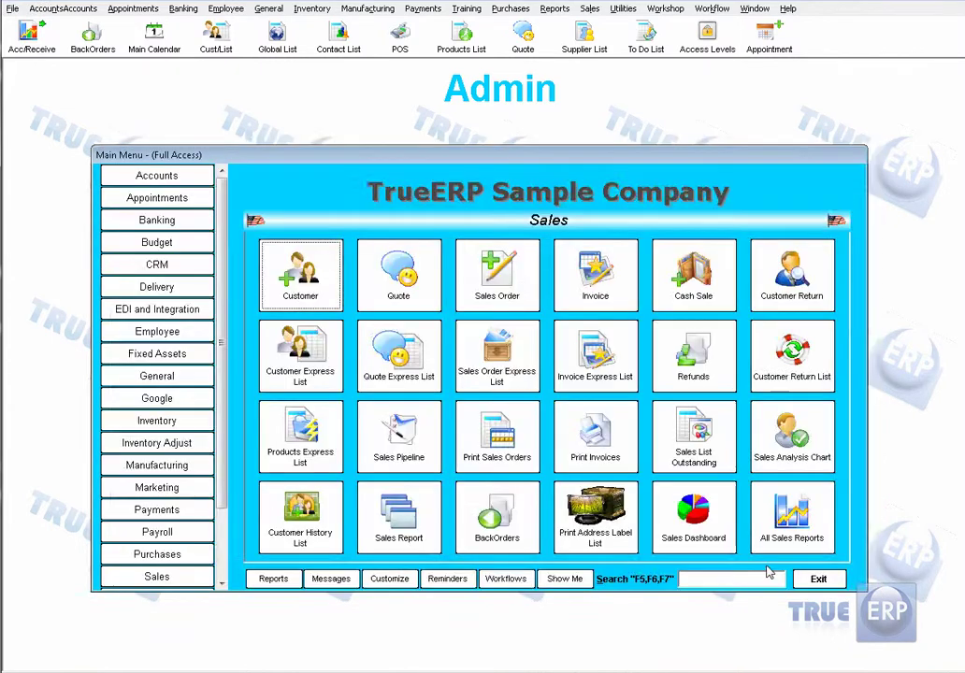
Check the reminder list for the follow-up reminder of the new ABC quote and close the list
left_click(449, 579)
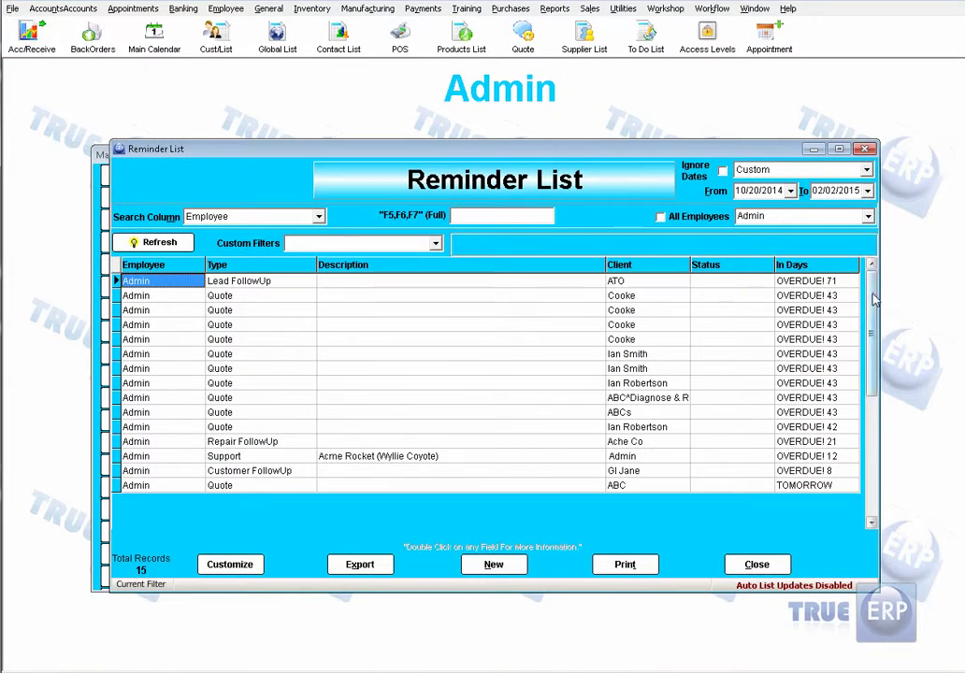
left_click_drag(874, 299, 879, 417)
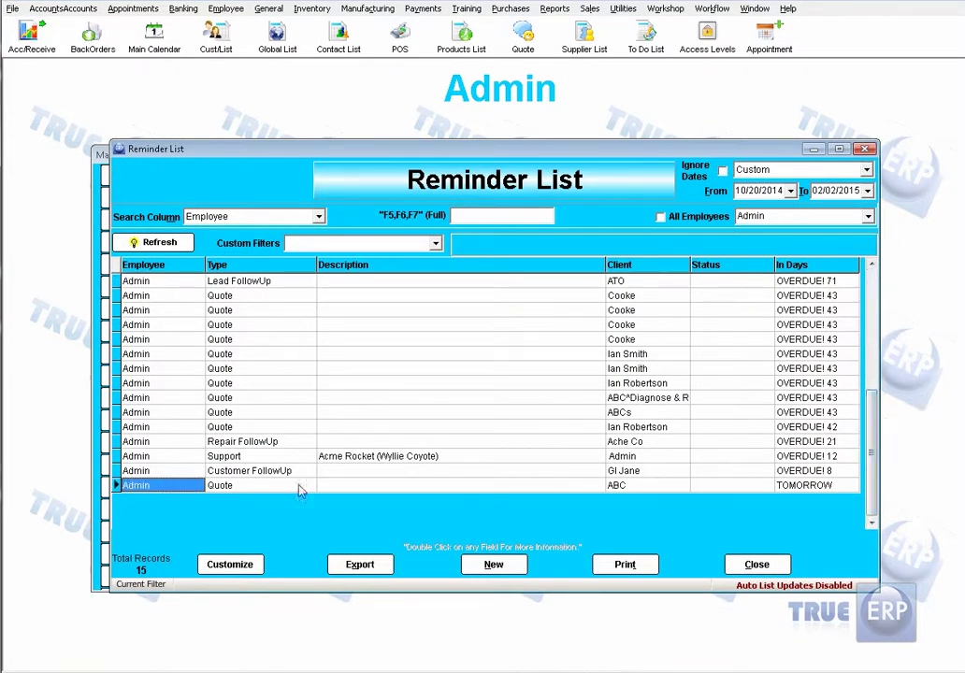
left_click(225, 492)
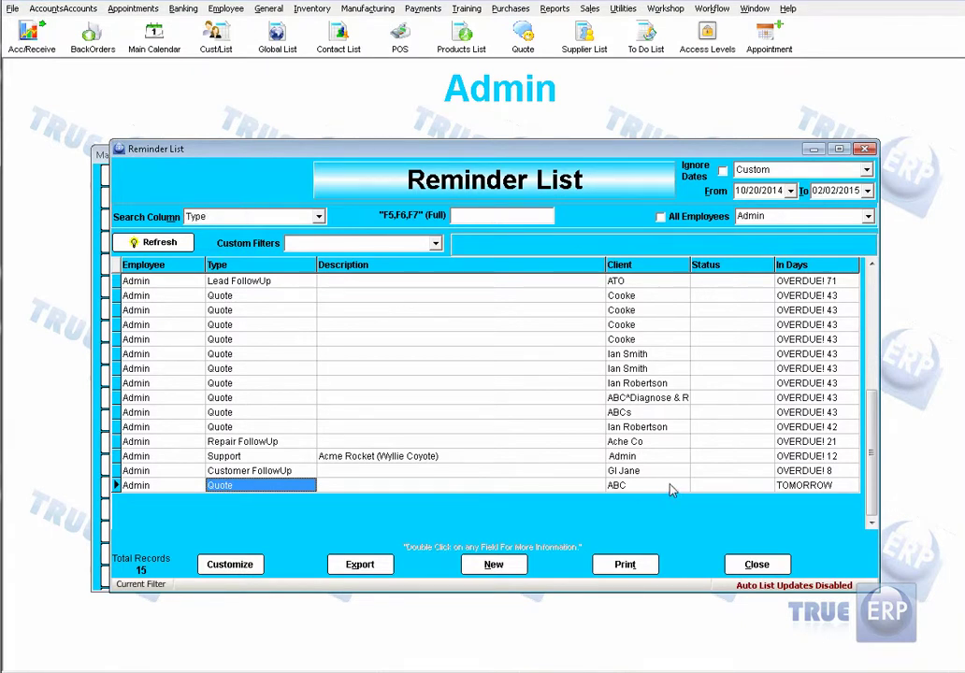
left_click(757, 565)
Open the 01/28/2015 ABC quote from the Quote Express List and convert it to a smart order
left_click(412, 354)
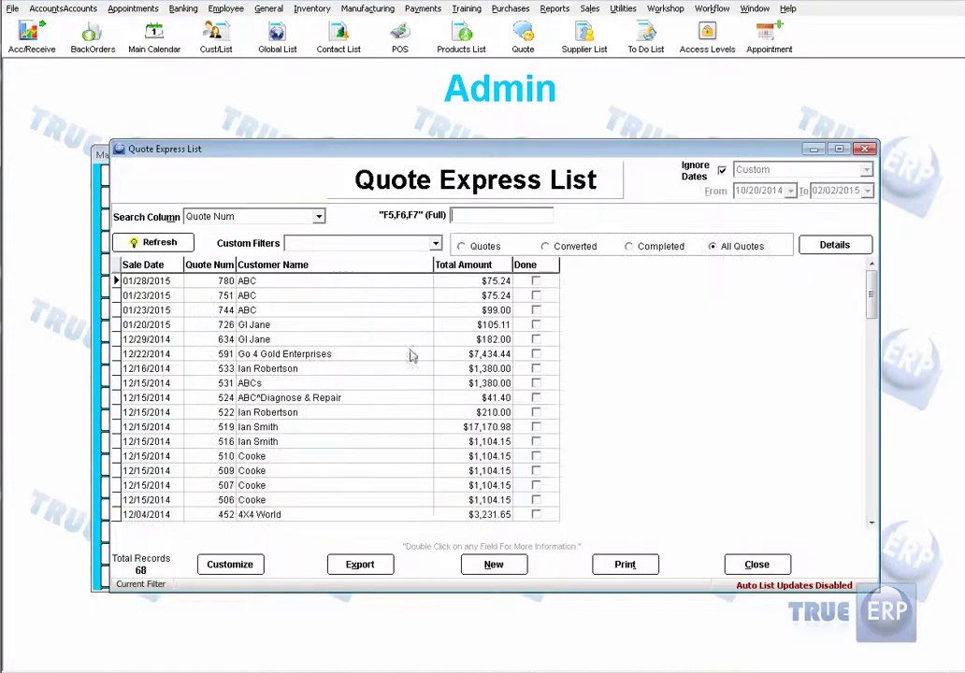
double_click(340, 290)
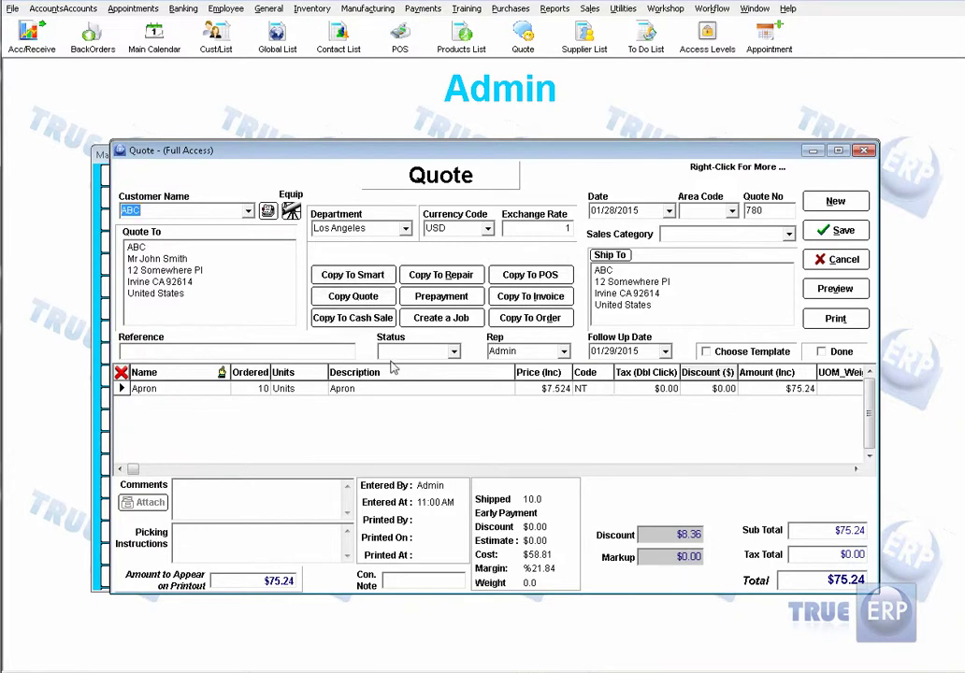
left_click(374, 285)
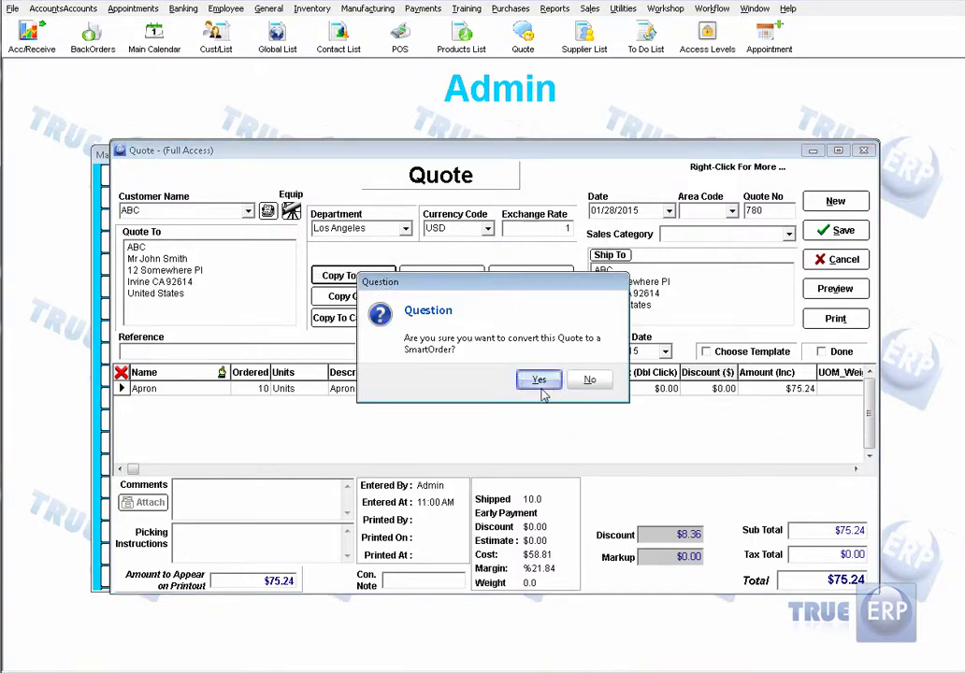
left_click(539, 380)
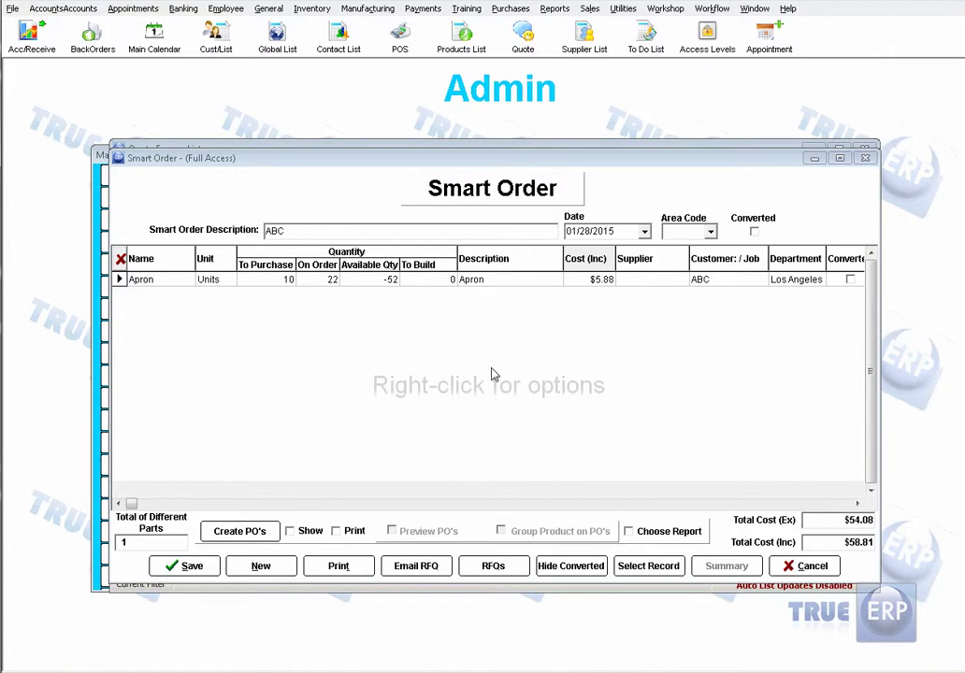
Create the purchase order from the ABC smart order and close the quote list
left_click(263, 533)
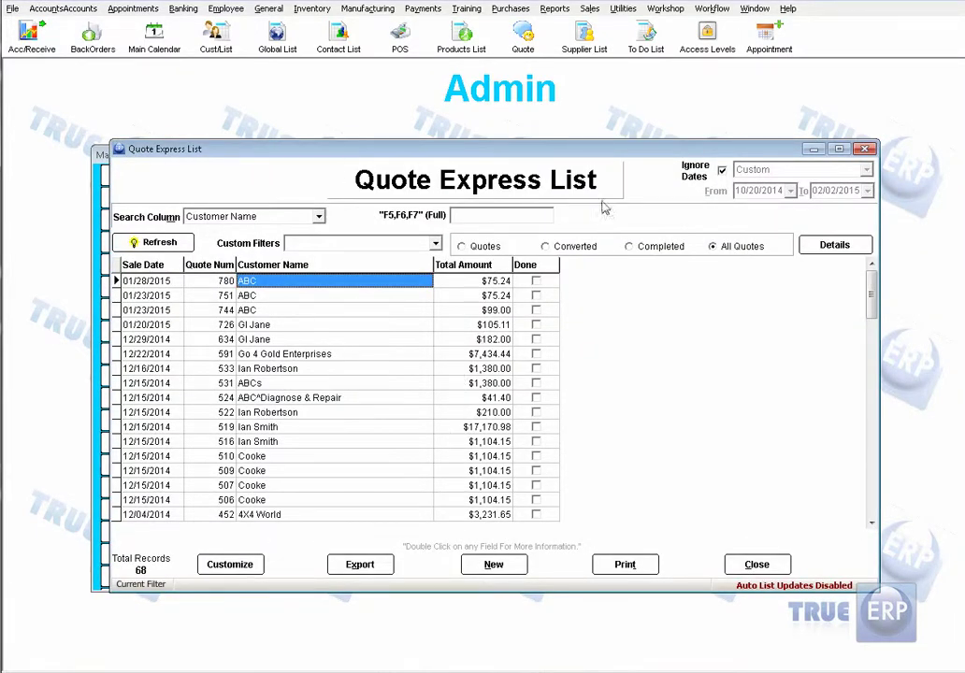
left_click(756, 564)
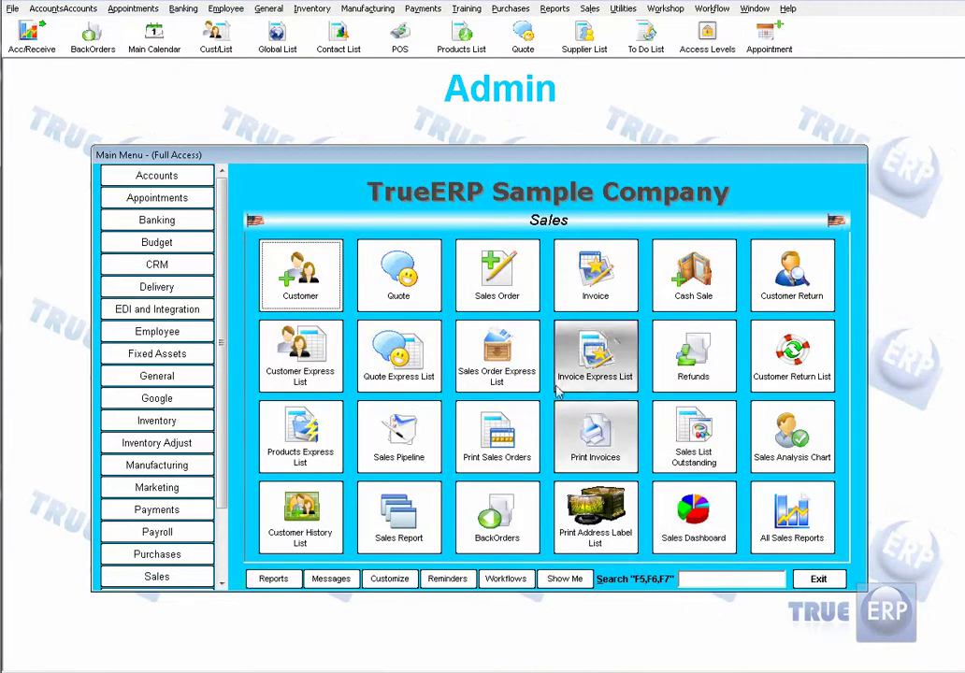
Open the Apron purchase order for supplier ATO from the back-order list of the purchase orders
left_click(192, 553)
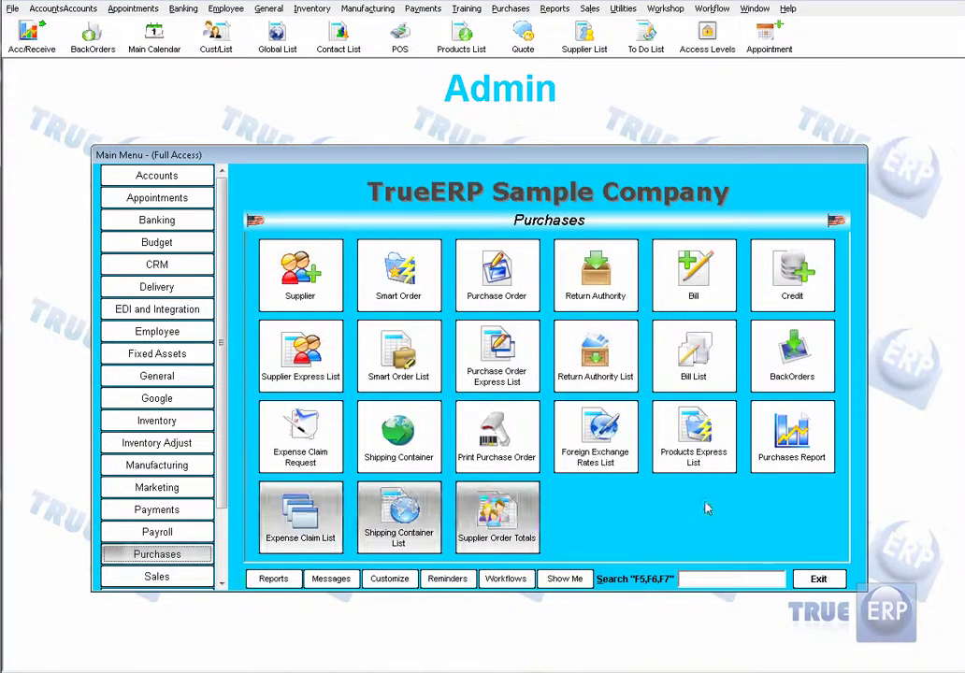
left_click(487, 378)
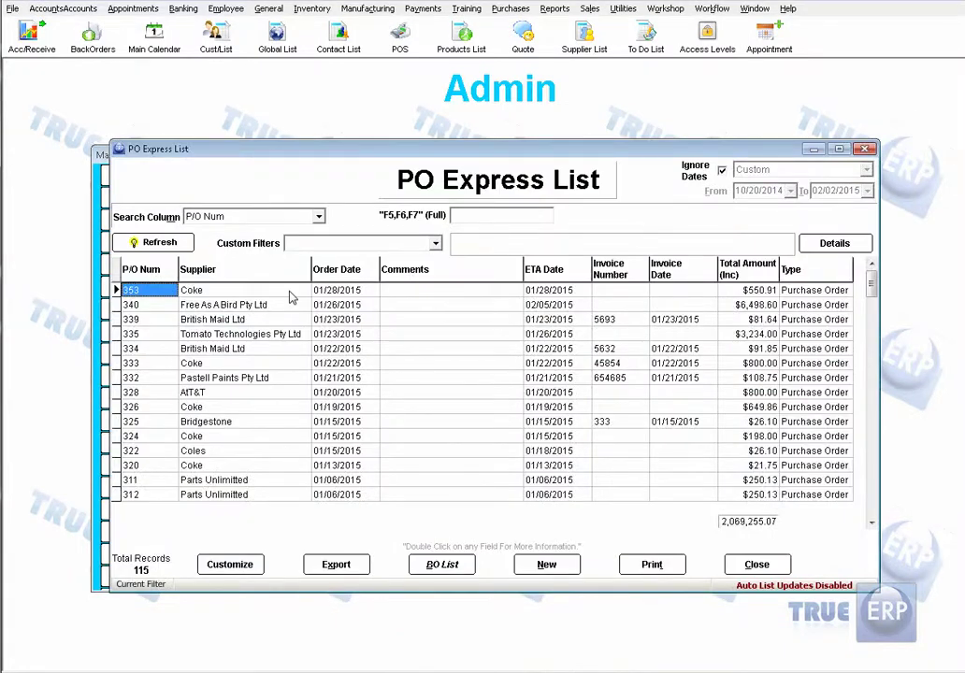
left_click(441, 564)
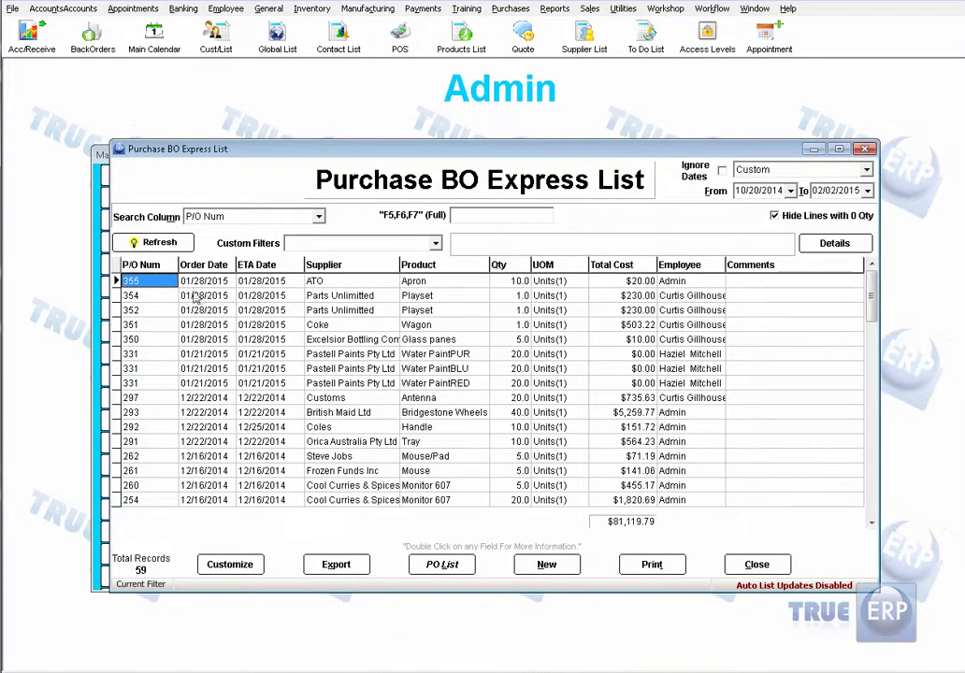
left_click(366, 285)
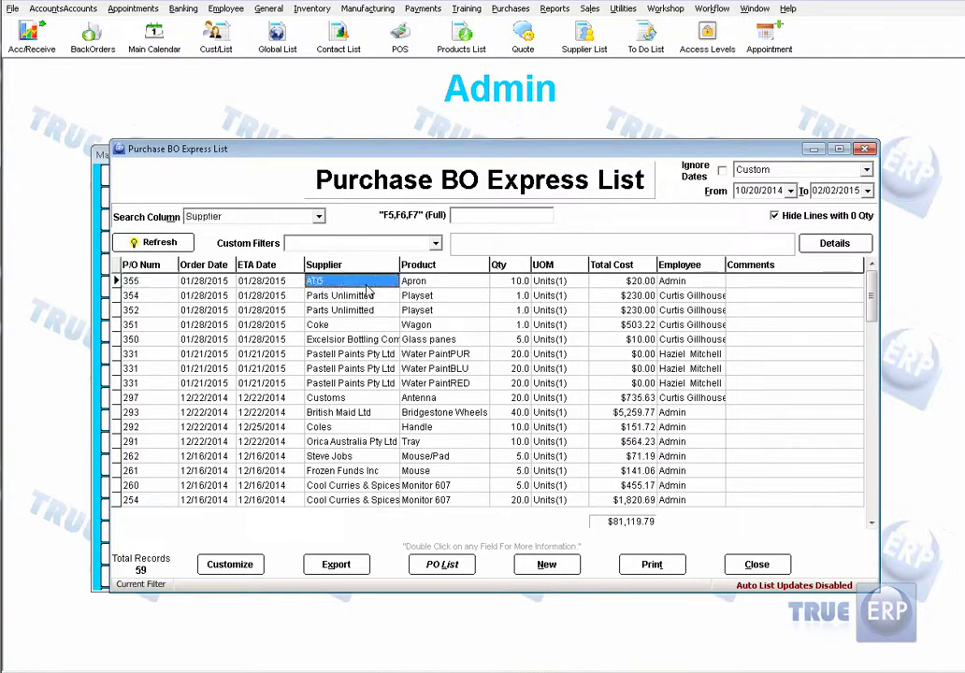
double_click(365, 285)
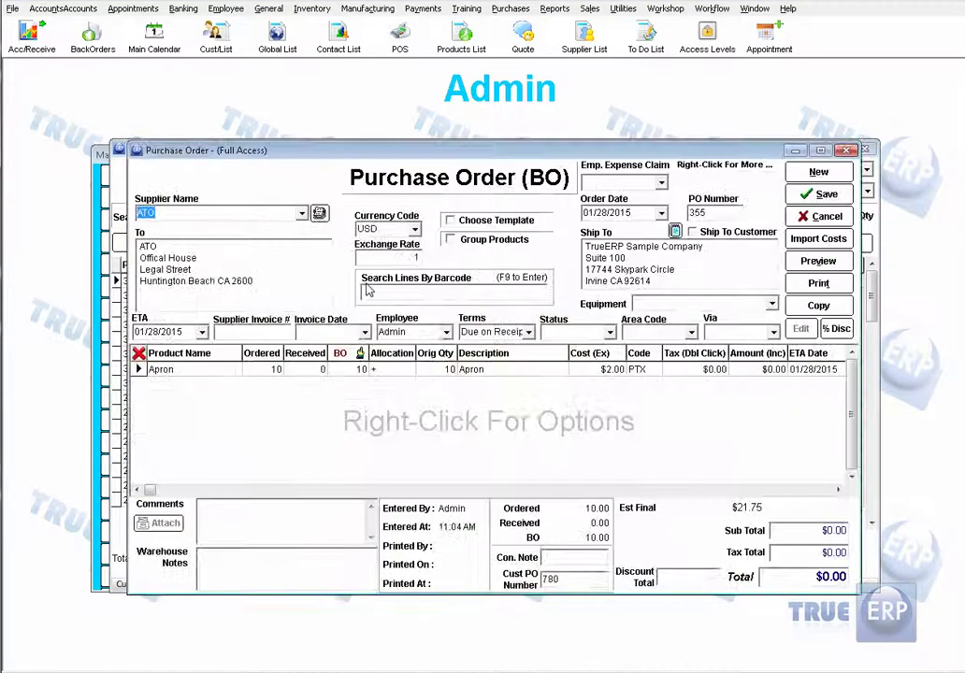
Examine the Apron line's columns up to the Customer/Job field, cancel out of the purchase order and close the back-order list
left_click(839, 489)
left_click(839, 490)
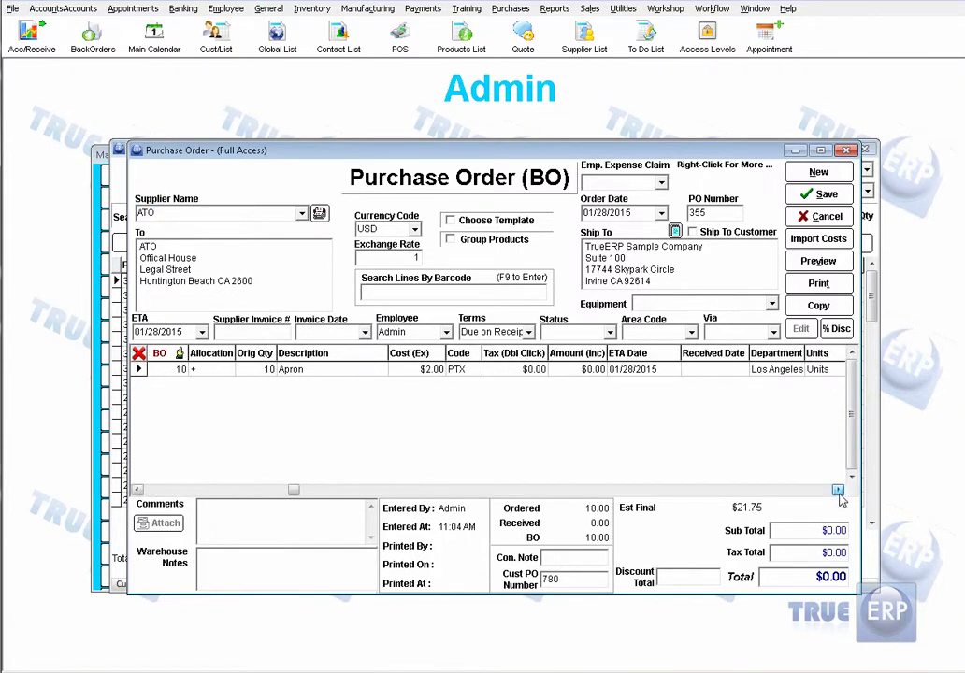
left_click(838, 491)
left_click(839, 491)
left_click(839, 491)
left_click(839, 491)
left_click(838, 490)
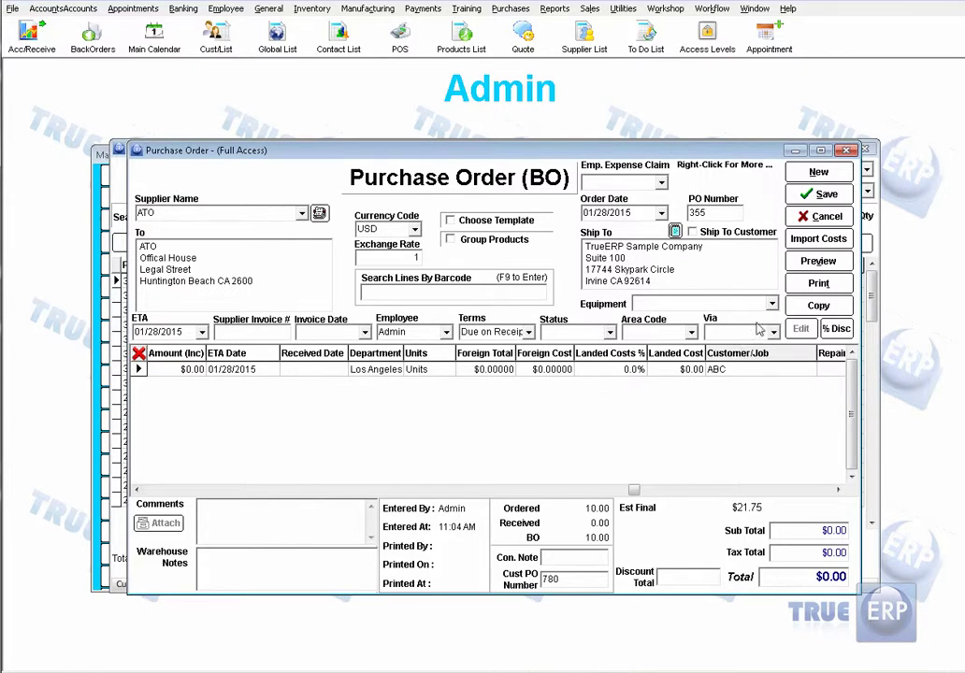
left_click(748, 371)
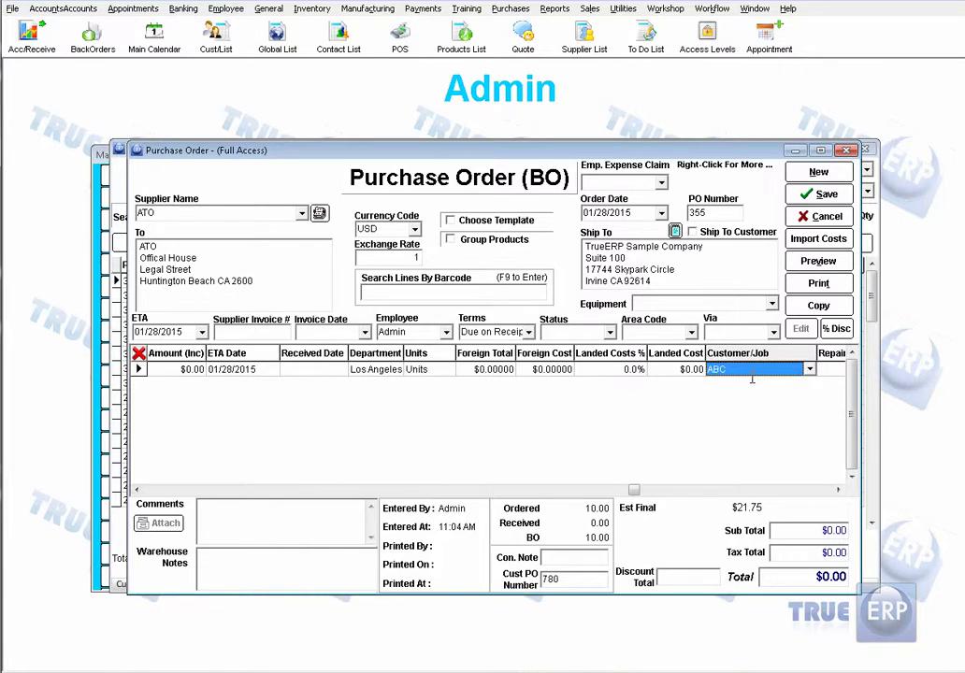
left_click(820, 217)
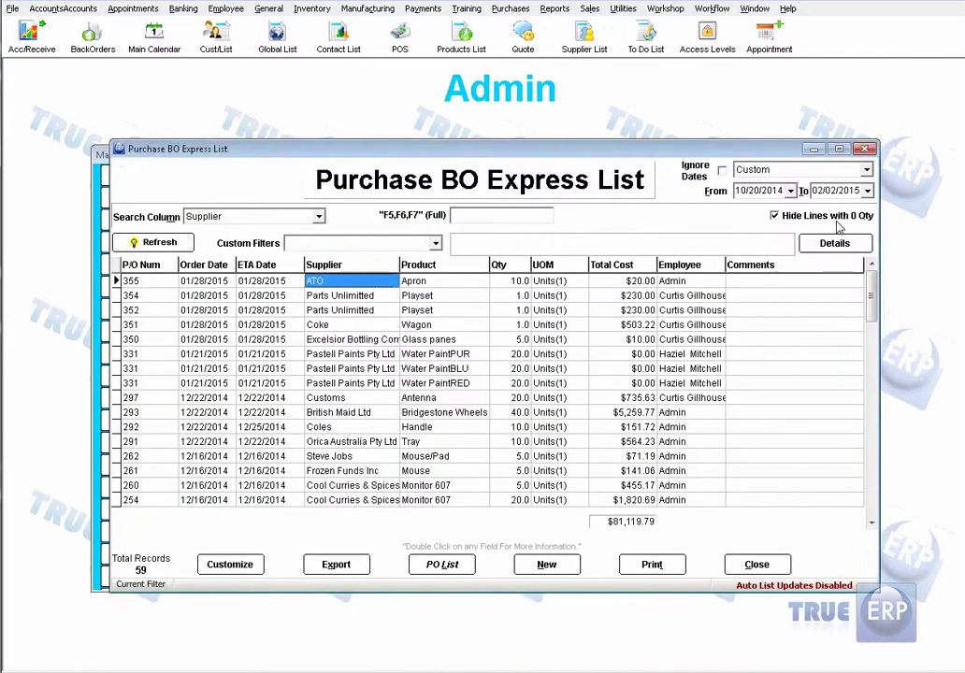
left_click(765, 568)
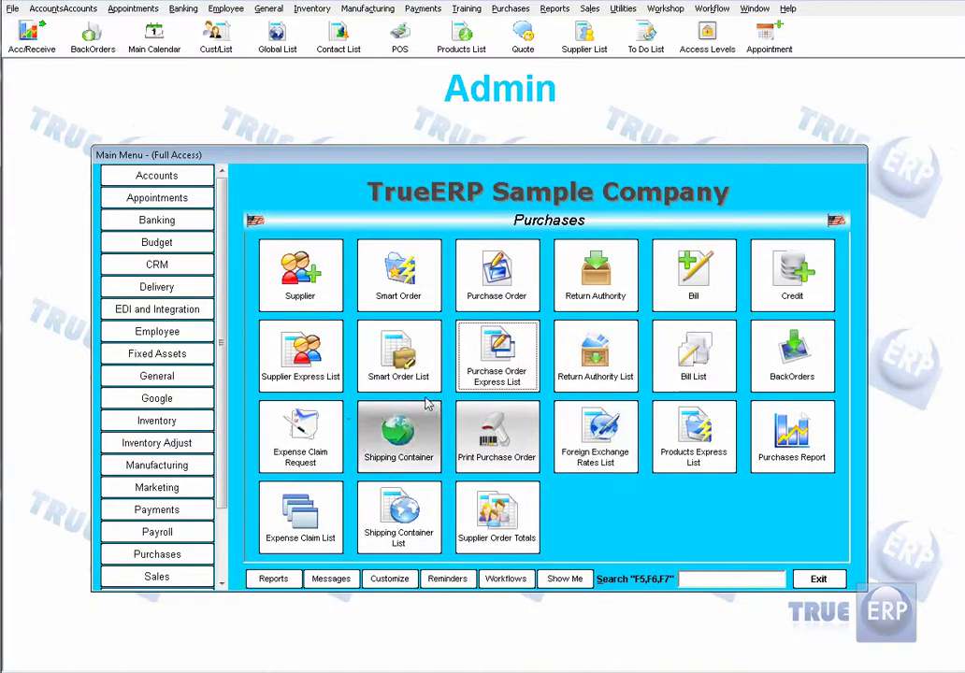
Reopen the 01/28/2015 ABC quote from the Quote Express List and convert it to an invoice
left_click(159, 576)
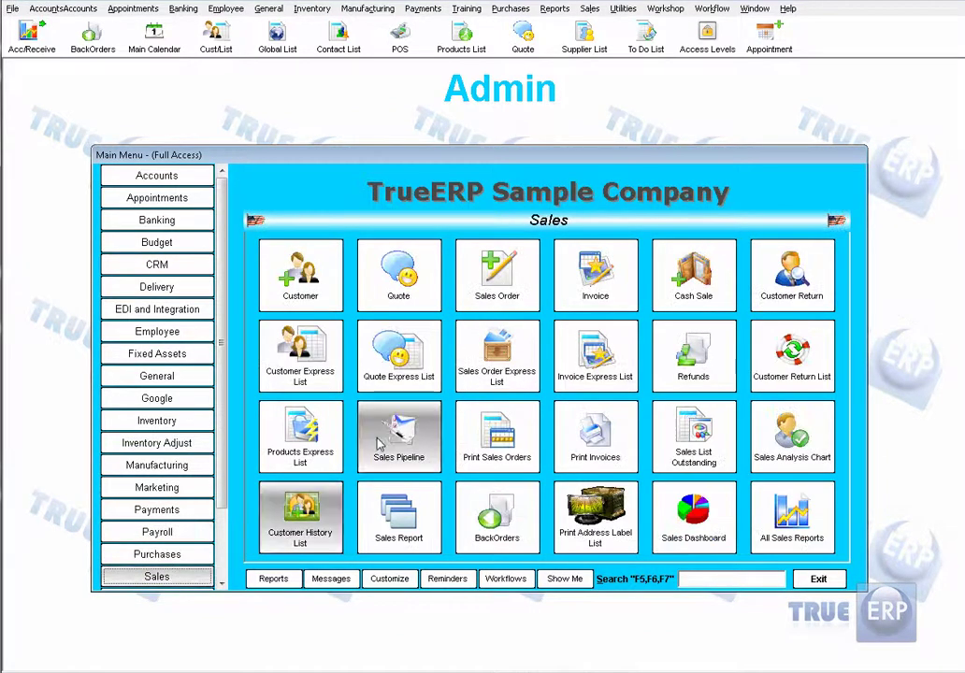
left_click(380, 391)
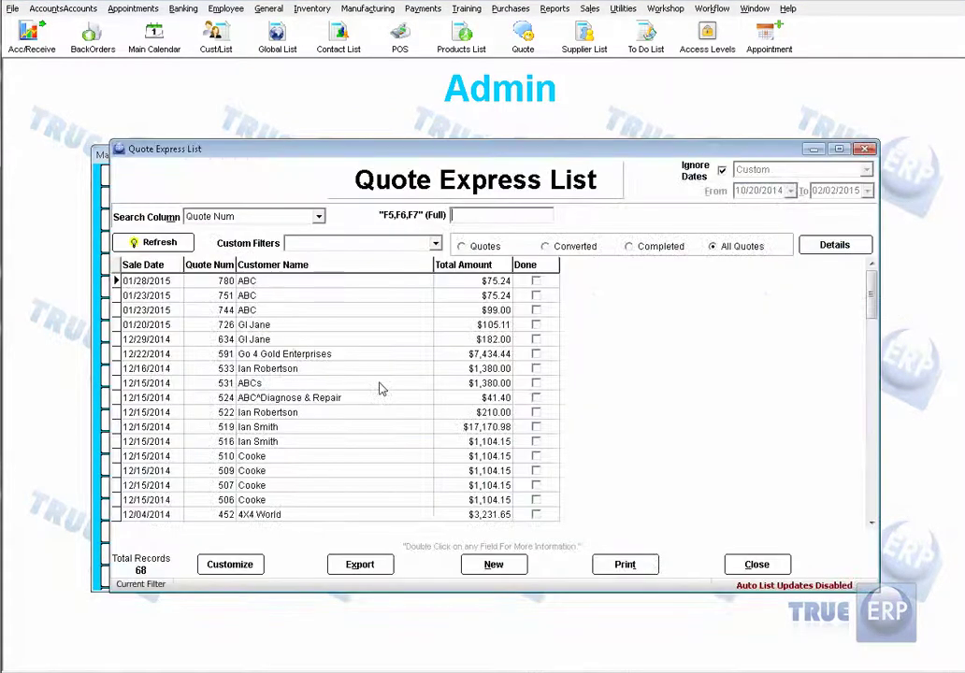
double_click(327, 283)
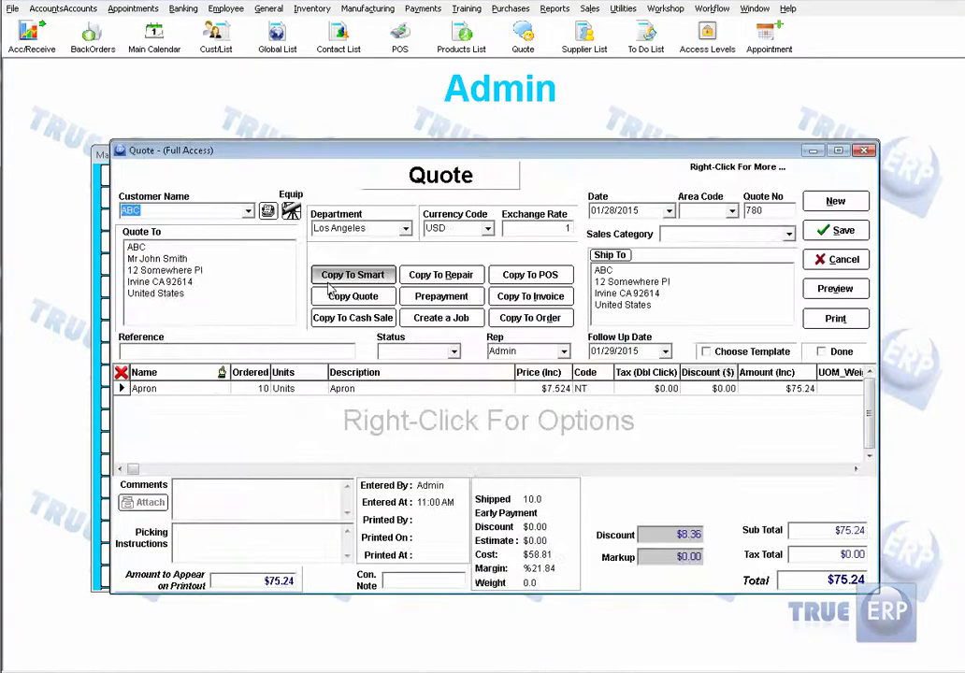
left_click(513, 310)
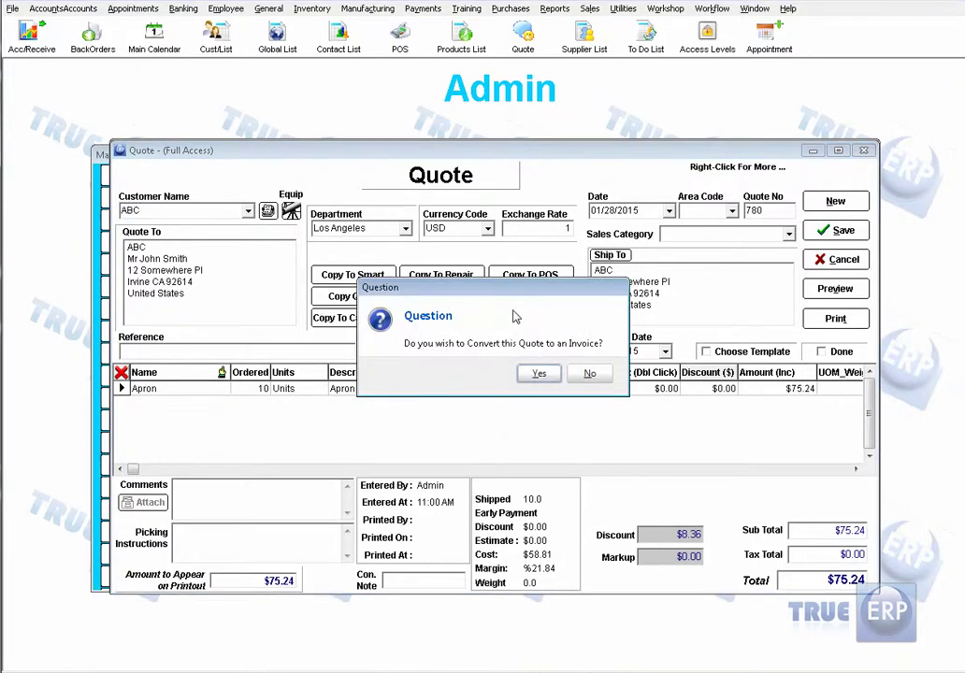
left_click(541, 373)
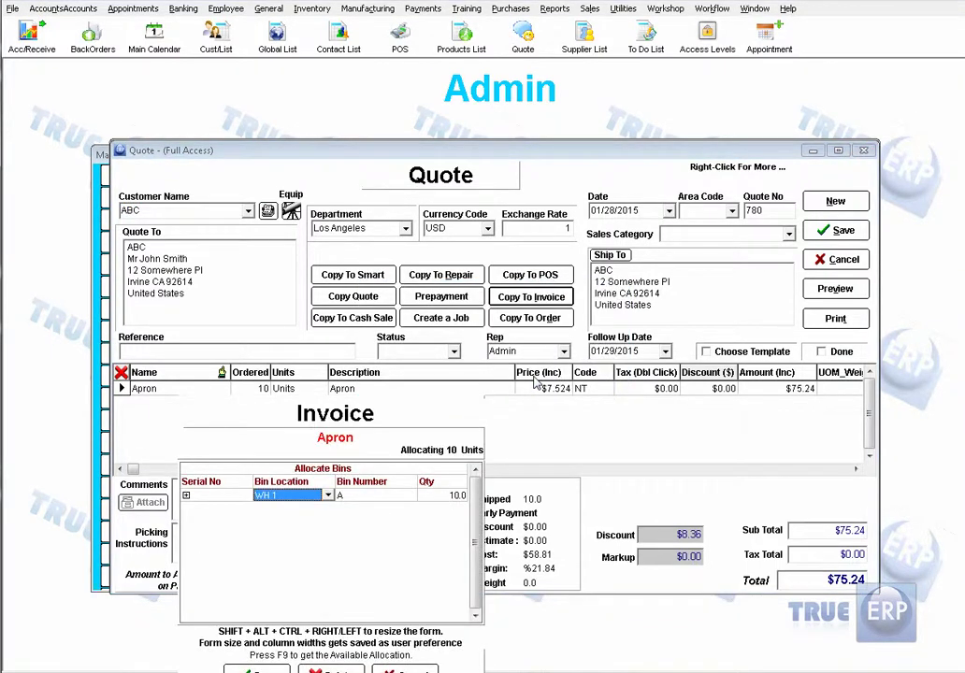
Try to save the bin allocation of 10 Apron units in WH 1, bin A, and cancel the allocation changes
left_click(257, 670)
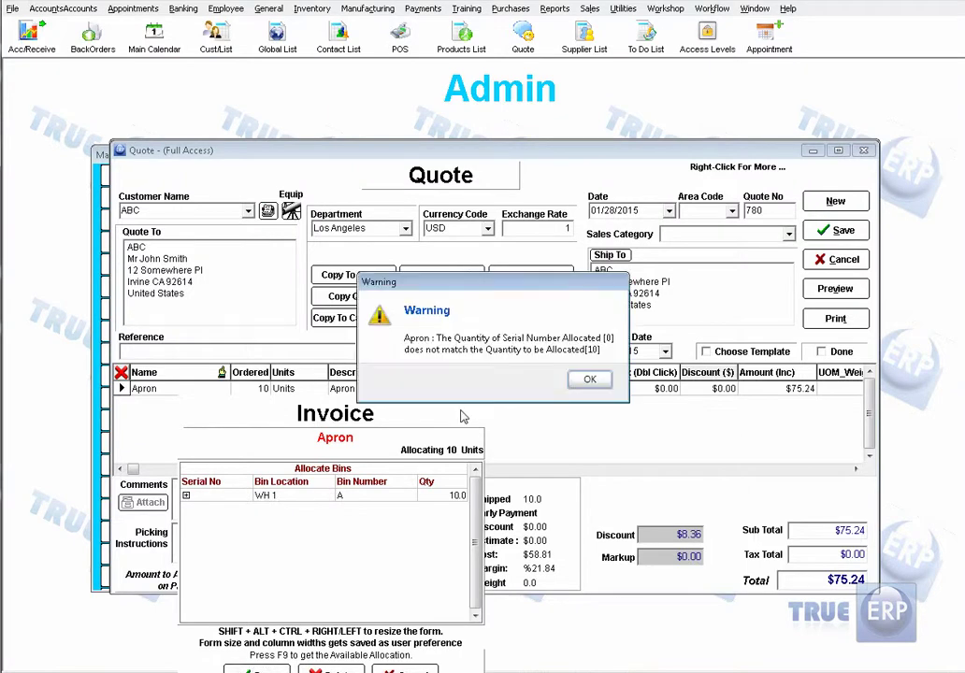
left_click(588, 382)
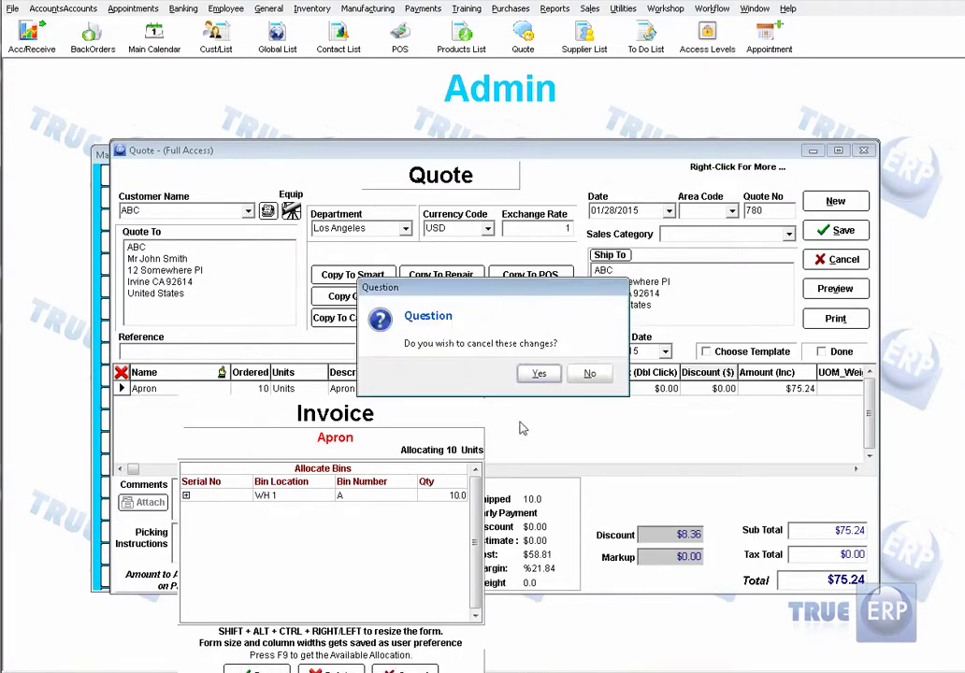
key("Return")
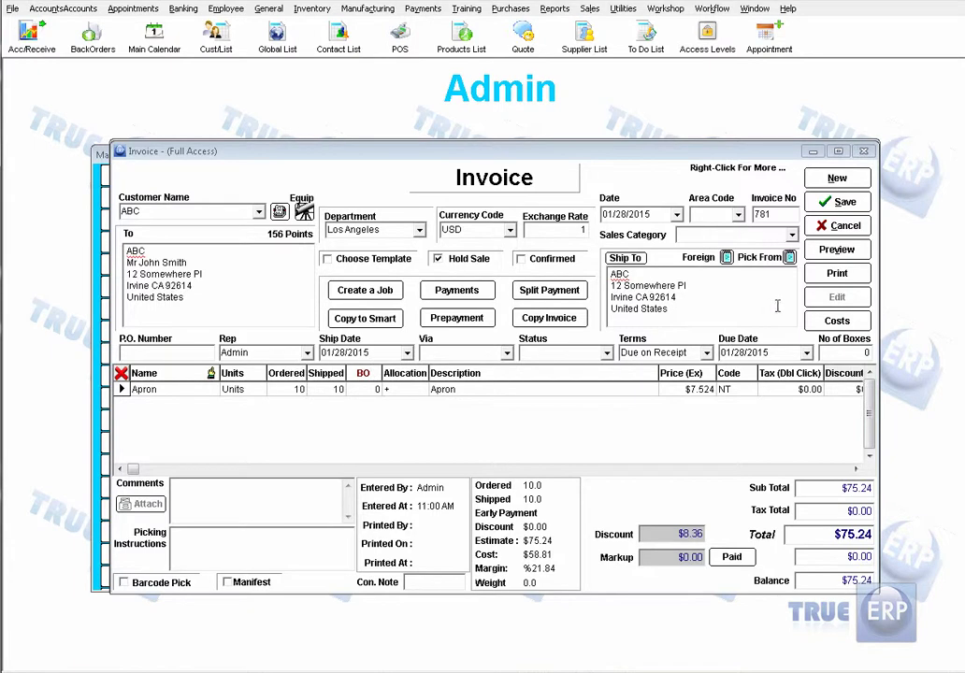
View the invoice's print, email and SMS options, cancel the options and the invoice, and close the quote list
left_click(826, 276)
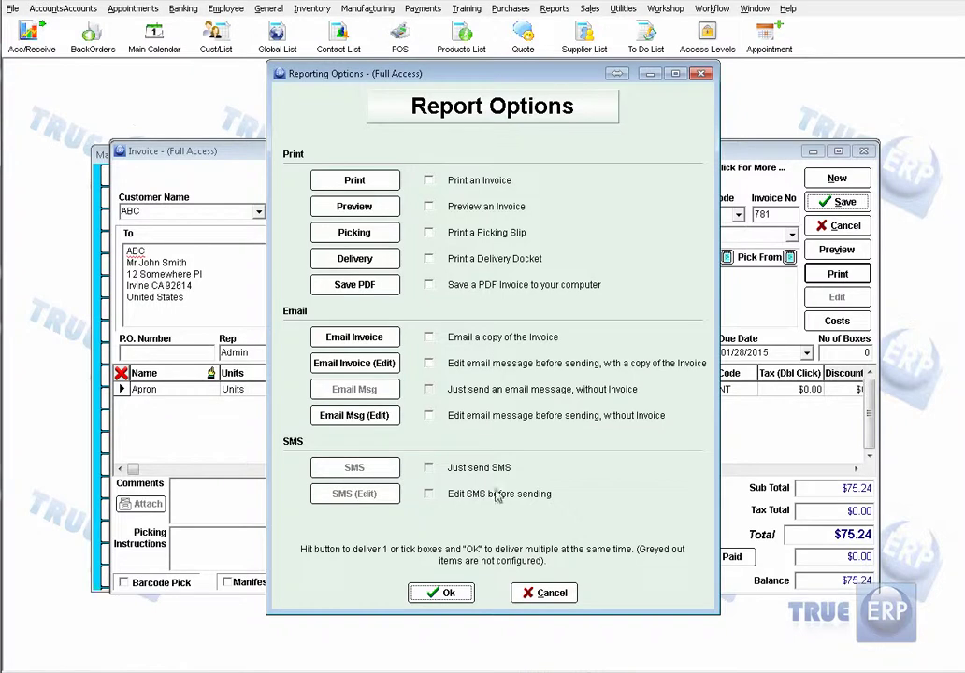
left_click(528, 595)
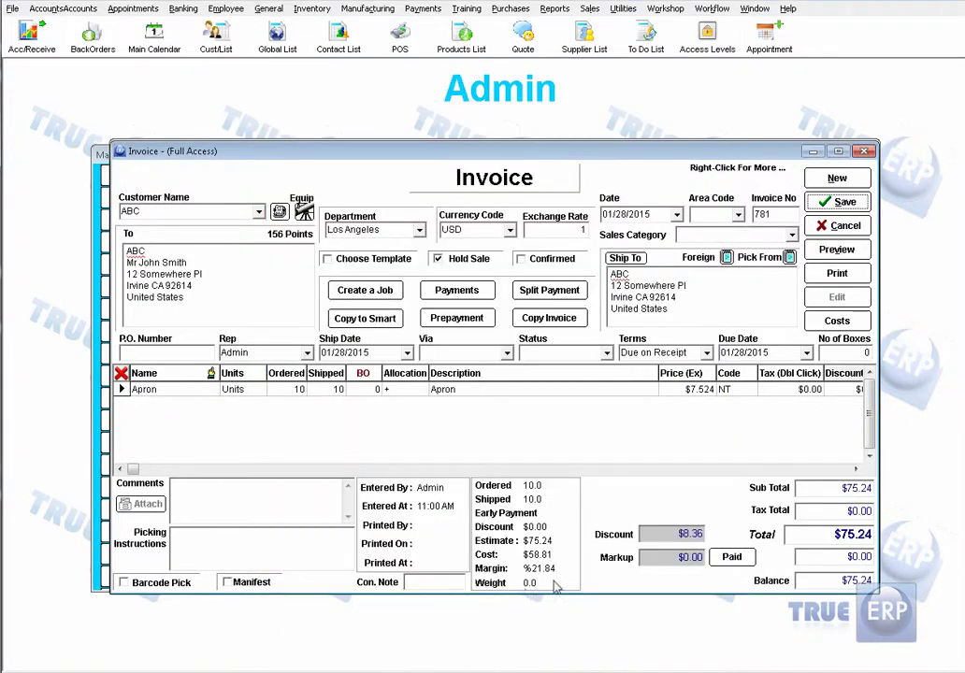
left_click(839, 226)
left_click(756, 564)
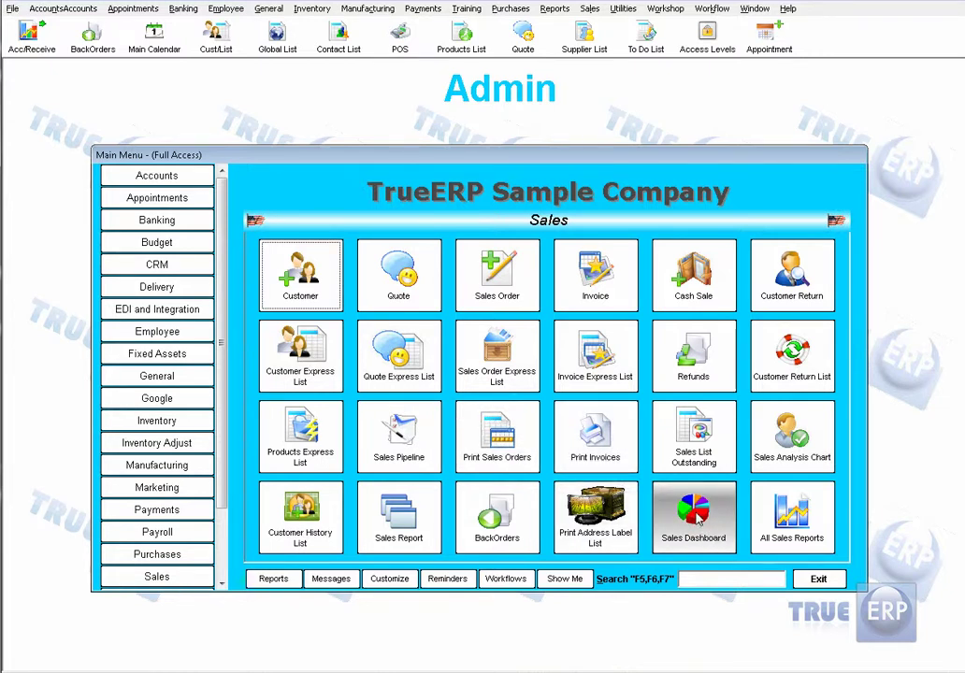
Browse the available sales reports and charts in the Report Selector and close it without running one
left_click(793, 516)
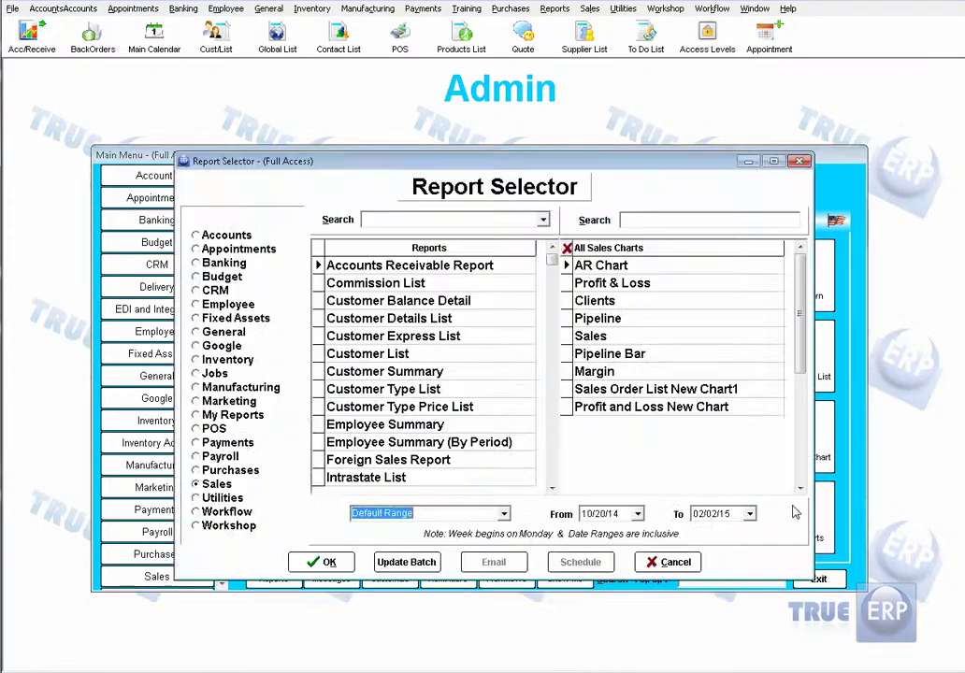
left_click(551, 488)
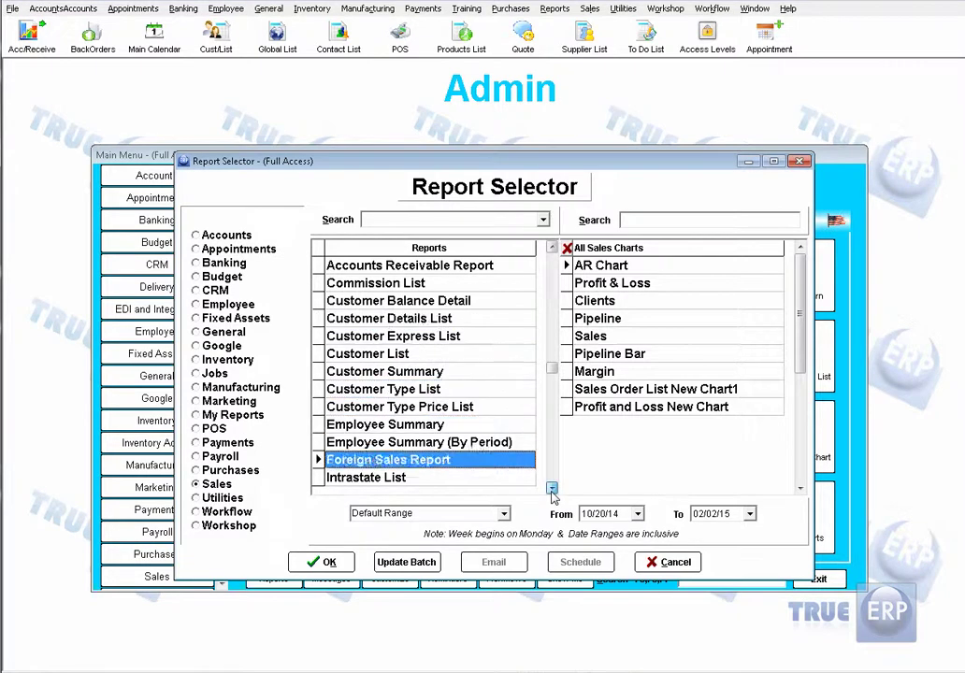
scroll(551, 495, "down", 5)
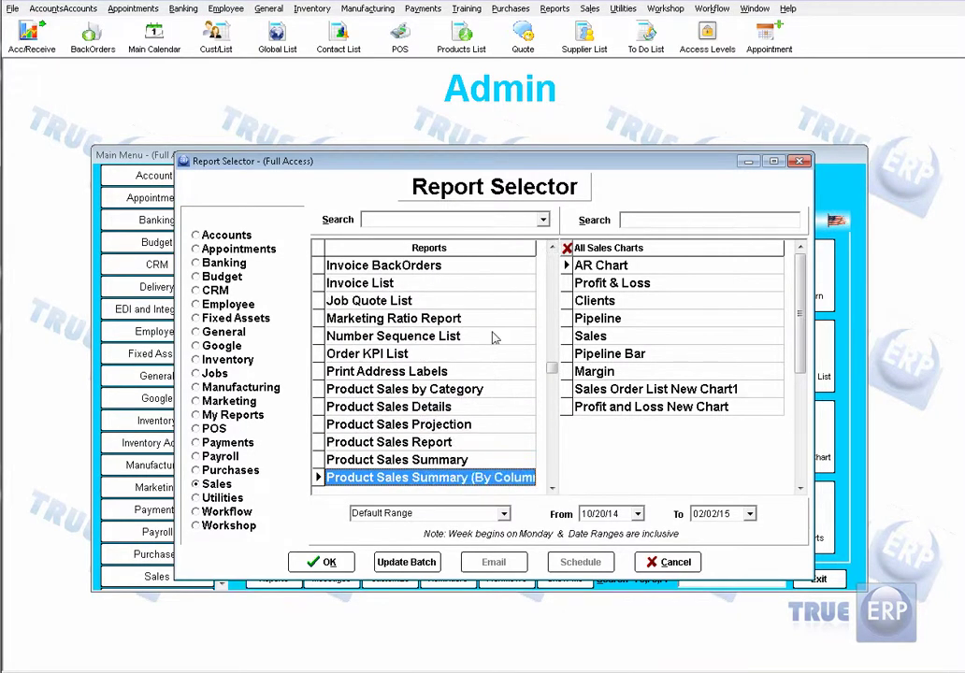
left_click(671, 562)
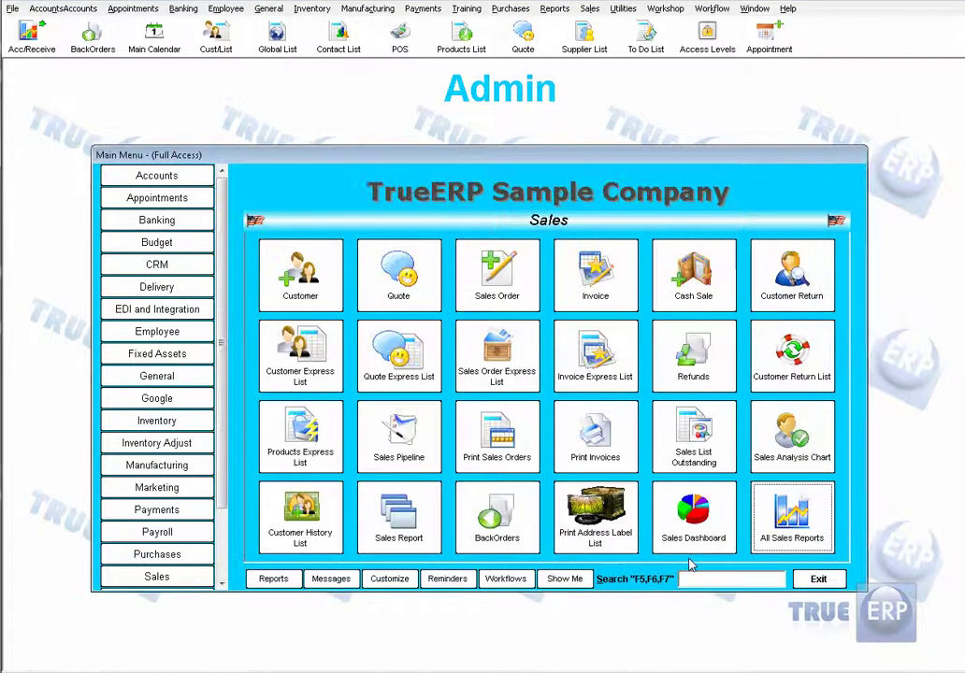
left_click(816, 528)
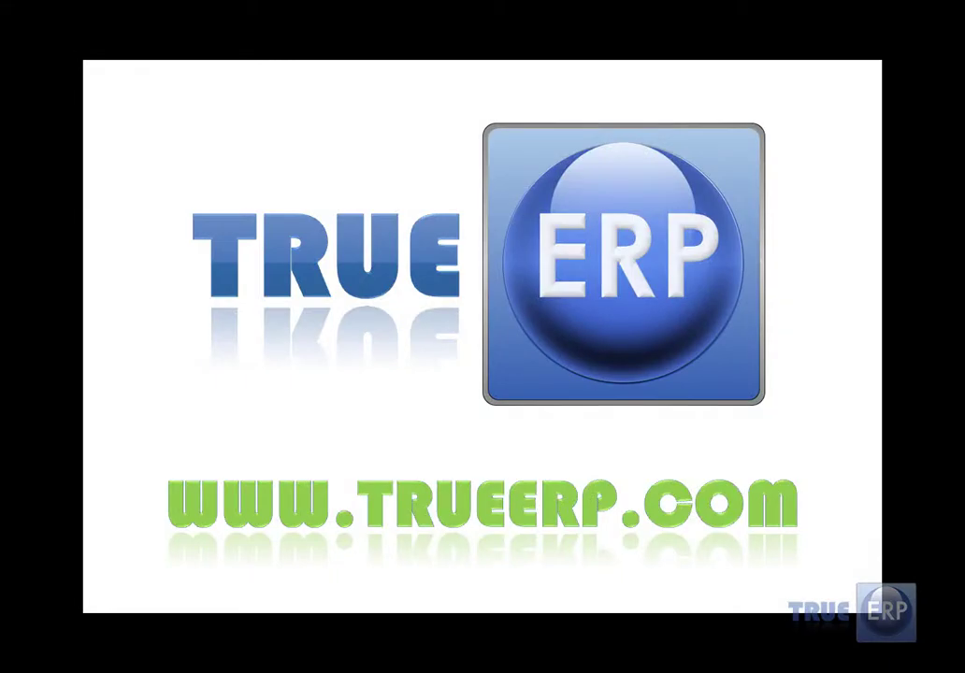